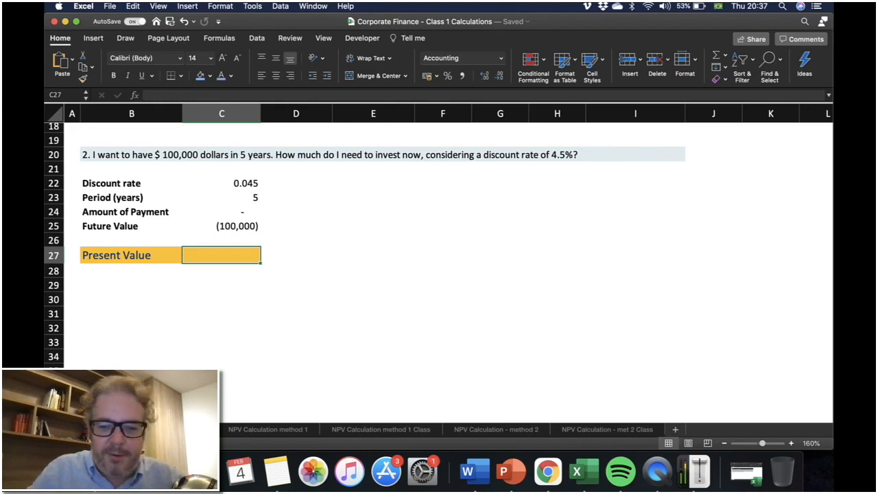
pyautogui.write('PV')
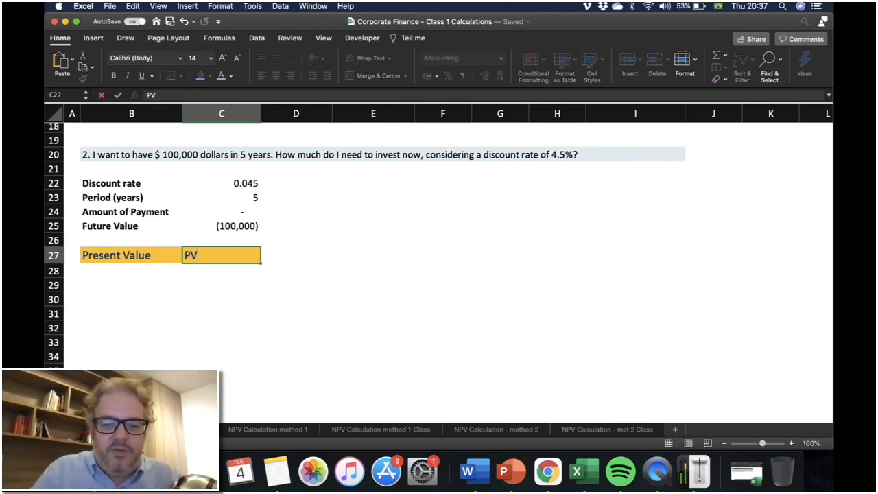
pyautogui.write('(')
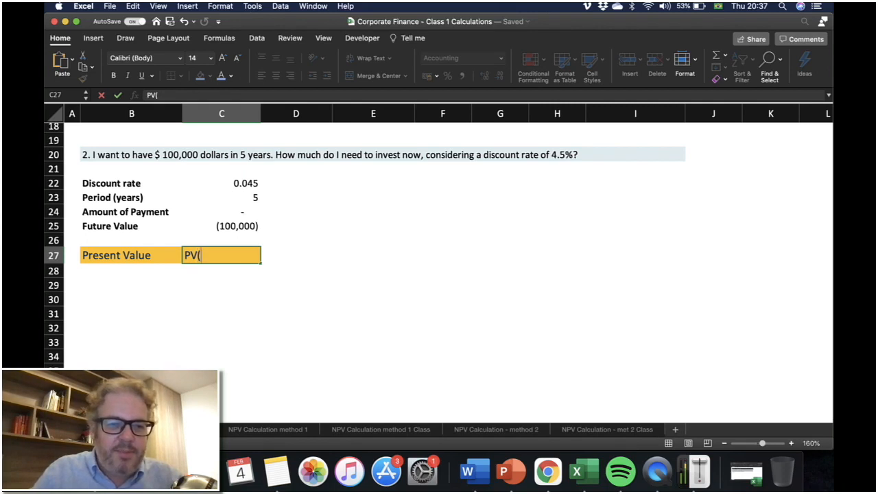
pyautogui.press('BackSpace')
pyautogui.press('BackSpace')
pyautogui.press('BackSpace')
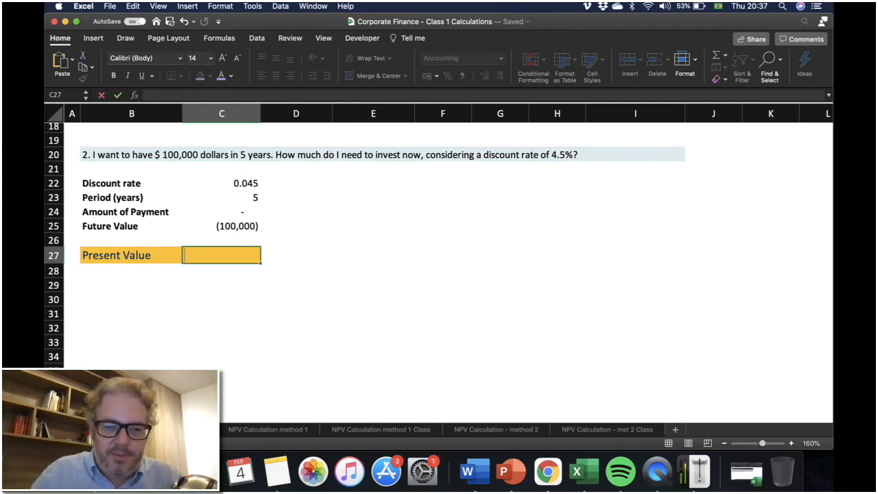
# In C27, enter the formula =PV(C22,C23,C24,C25) to compute the present value from the rate, period, payment and future value.
pyautogui.write('=PV')
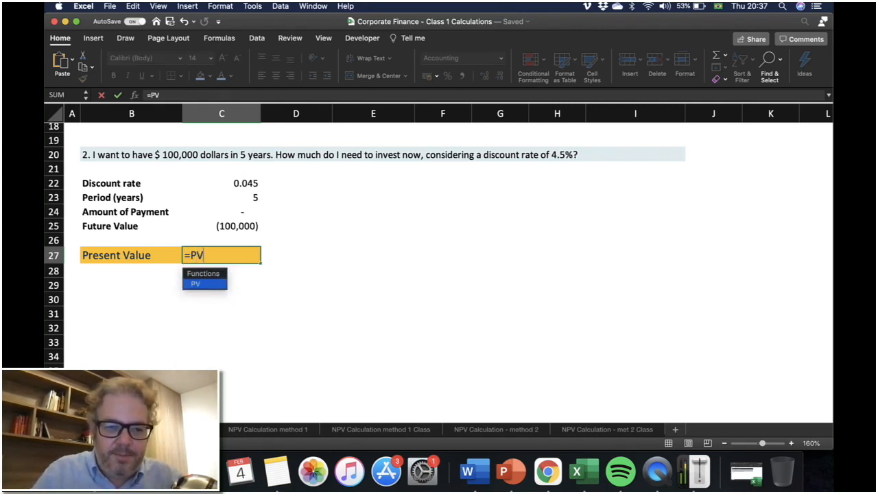
pyautogui.write('(')
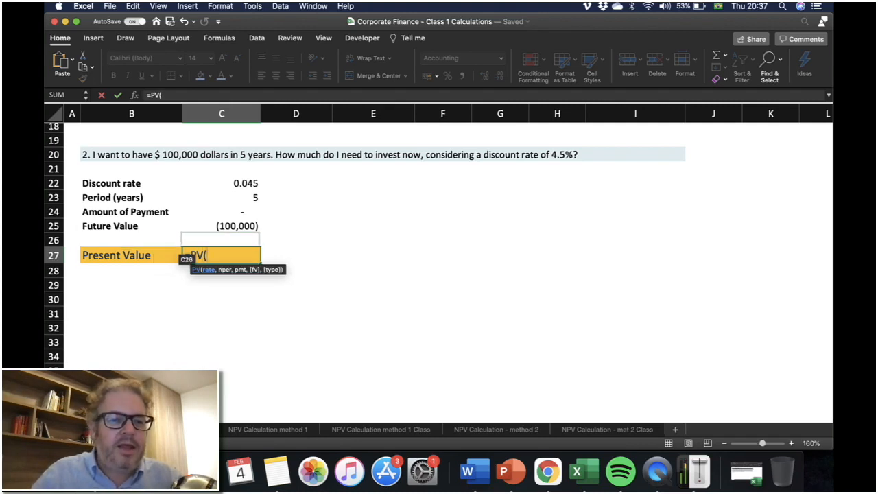
pyautogui.click(243, 186)
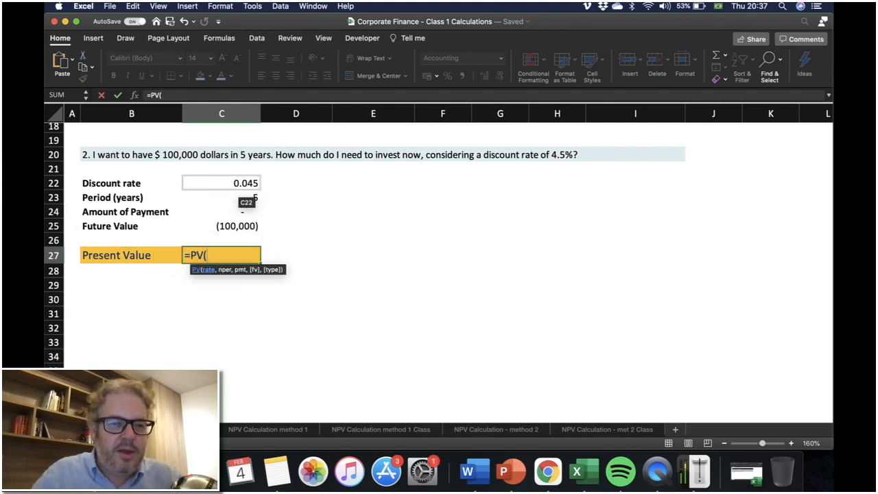
pyautogui.click(243, 187)
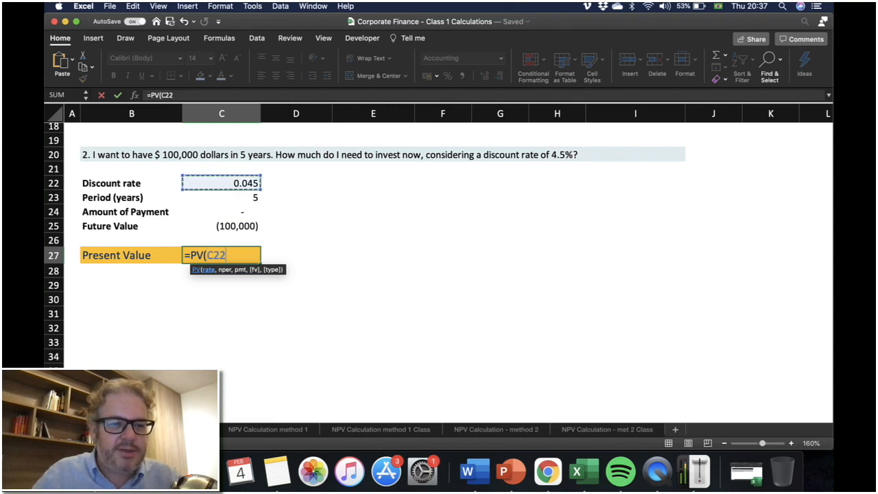
pyautogui.write(',')
pyautogui.click(234, 198)
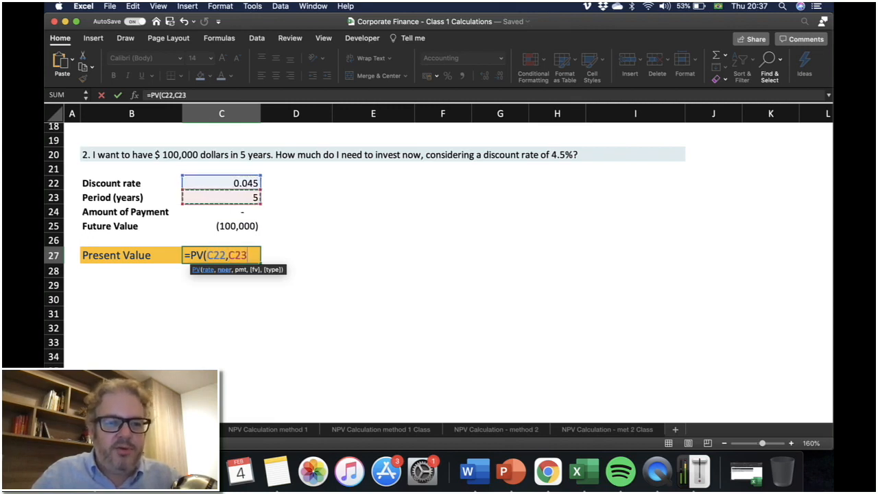
pyautogui.write(',')
pyautogui.click(234, 212)
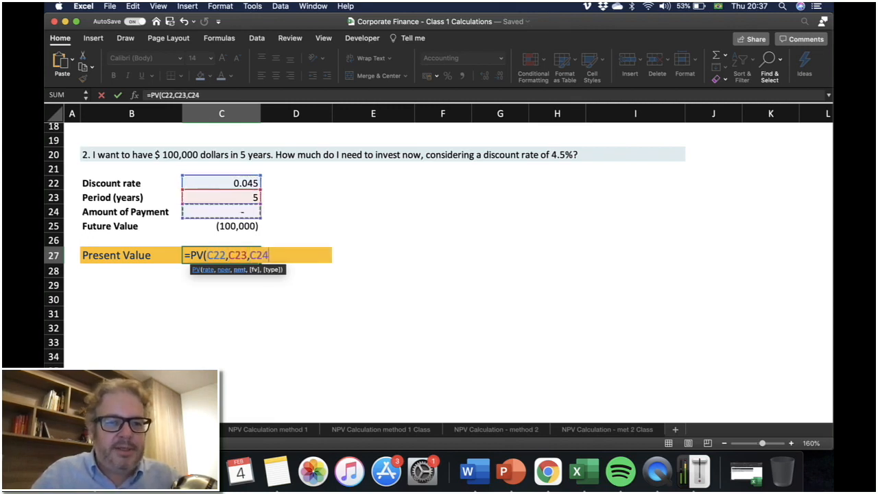
pyautogui.write(',')
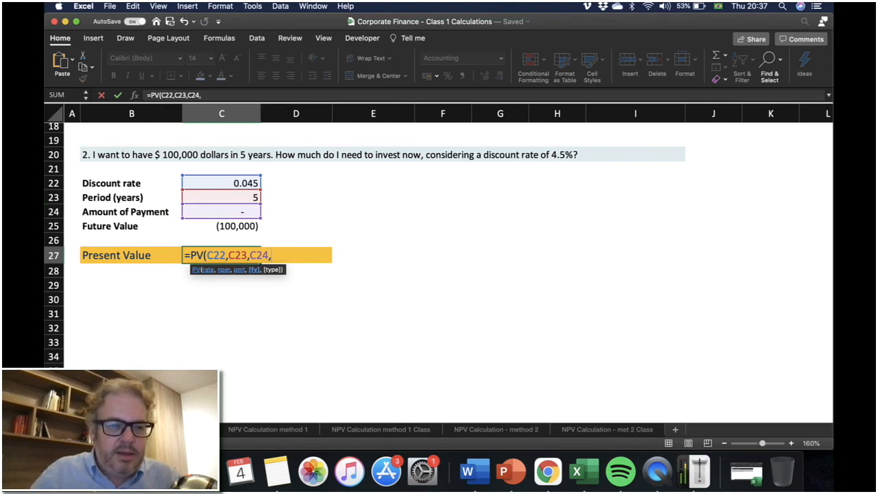
pyautogui.click(237, 226)
pyautogui.write(')')
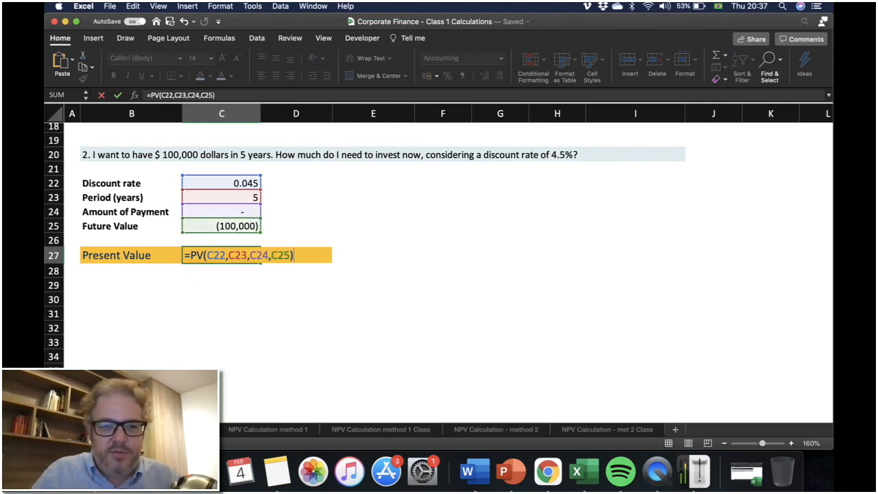
pyautogui.press('Return')
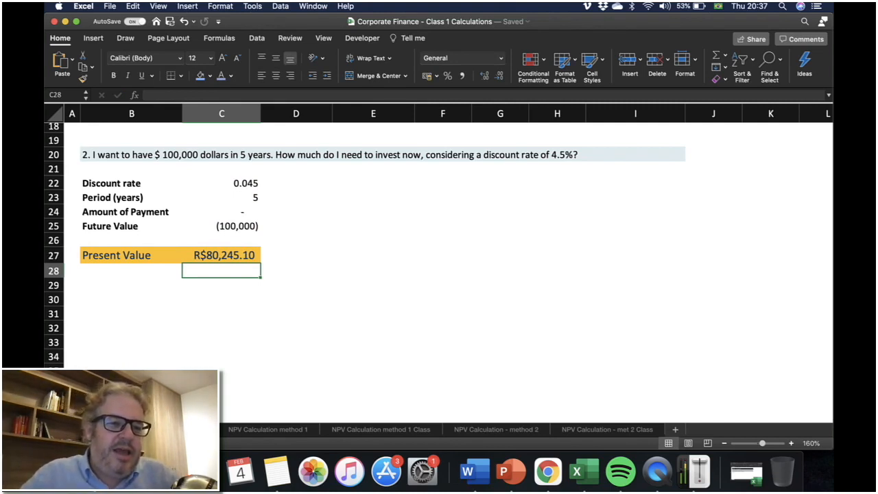
# Apply the Accounting number format to the present value result in C27.
pyautogui.click(221, 255)
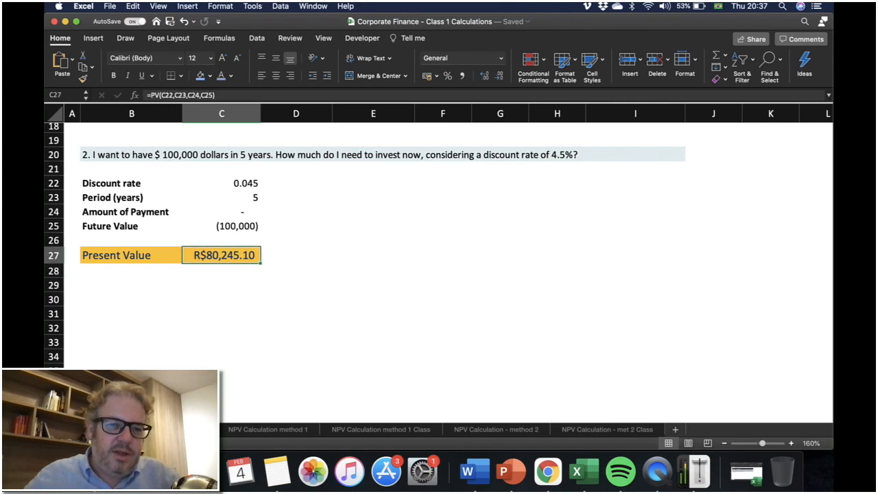
pyautogui.click(462, 76)
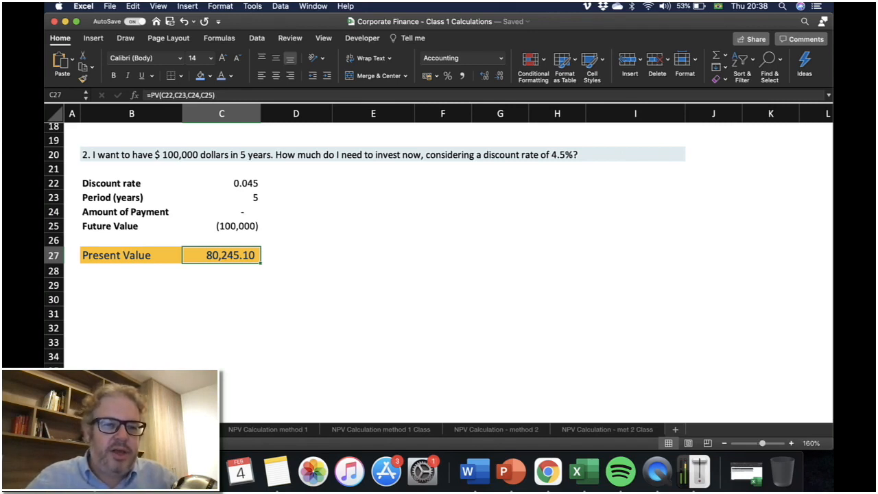
# Check the discount rate, period and future value inputs, then switch to the NPV Calculation method 1 Class sheet.
pyautogui.click(221, 183)
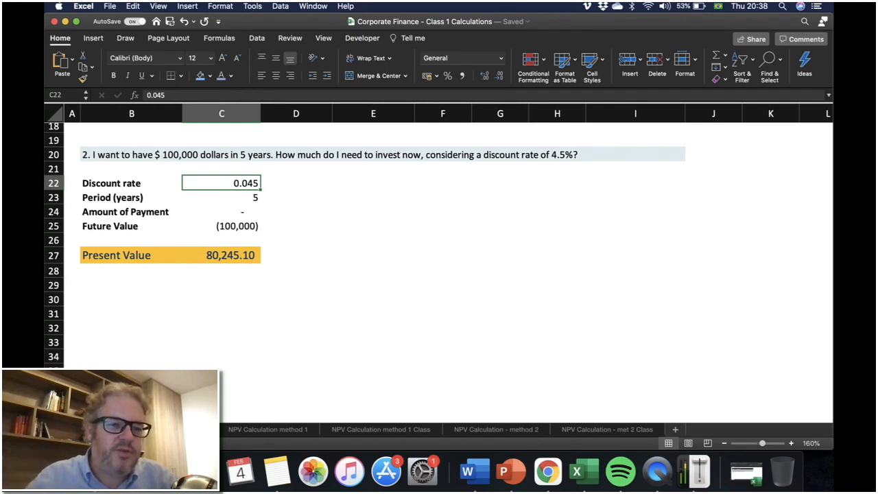
pyautogui.click(221, 198)
pyautogui.click(221, 226)
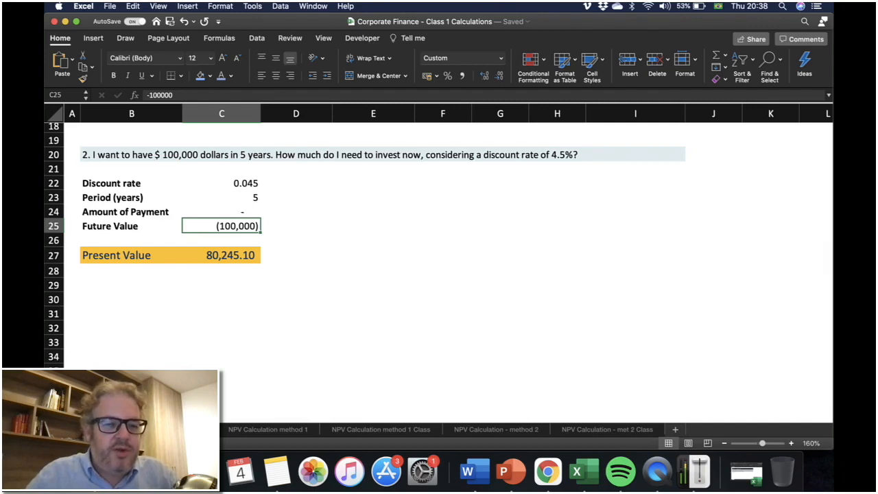
pyautogui.click(380, 430)
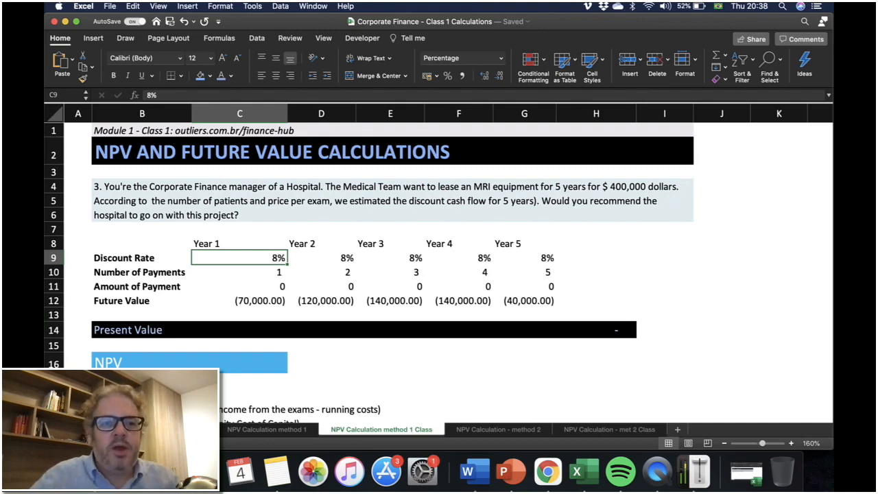
# Correct "want" to "wants" in the hospital problem statement in B4.
pyautogui.click(393, 201)
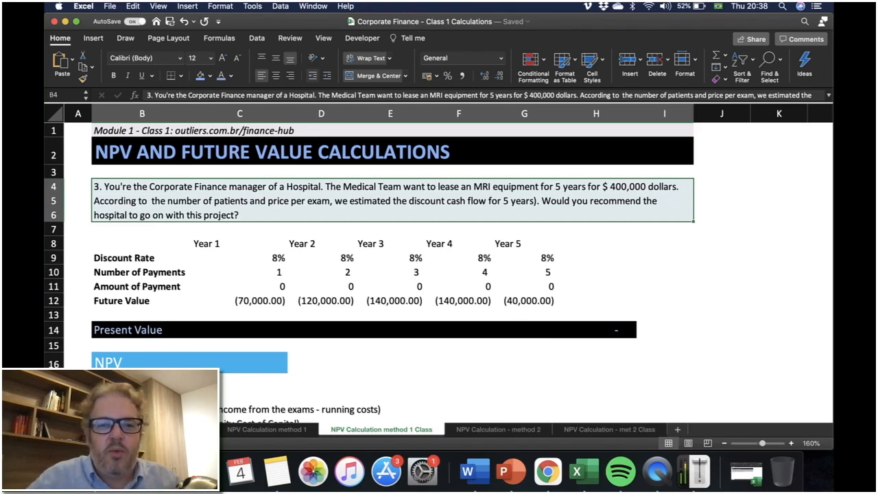
pyautogui.doubleClick(426, 187)
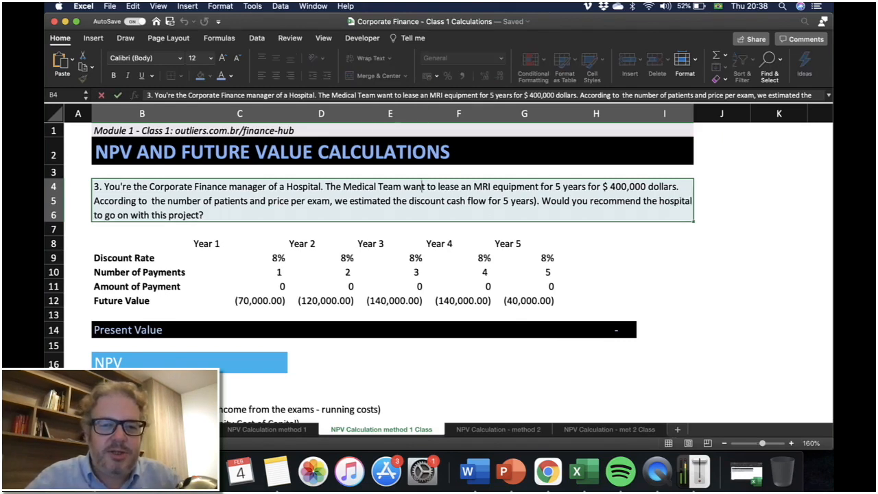
pyautogui.write('s')
pyautogui.press('Return')
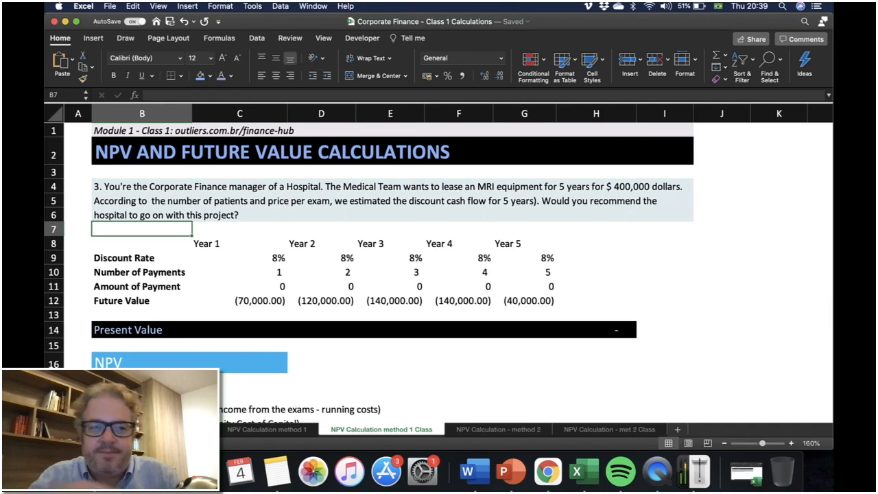
# Review the problem statement and the Discount Rate row across Years 1 to 5.
pyautogui.click(393, 201)
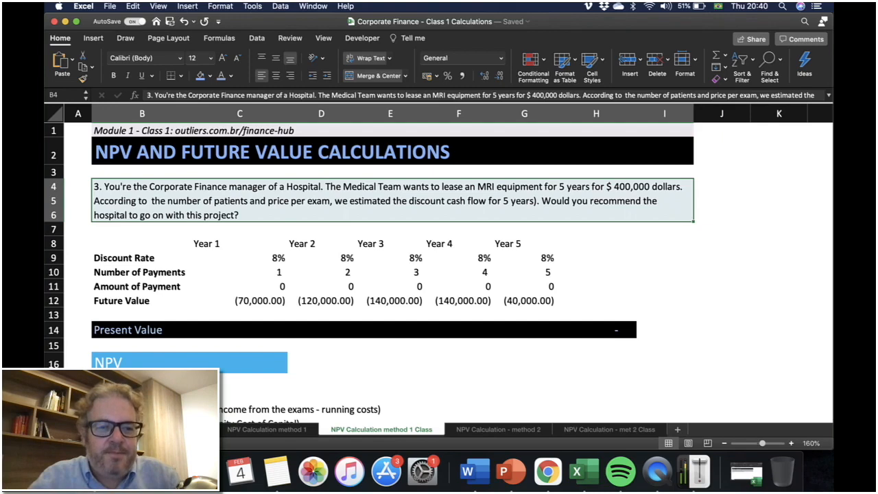
pyautogui.click(142, 258)
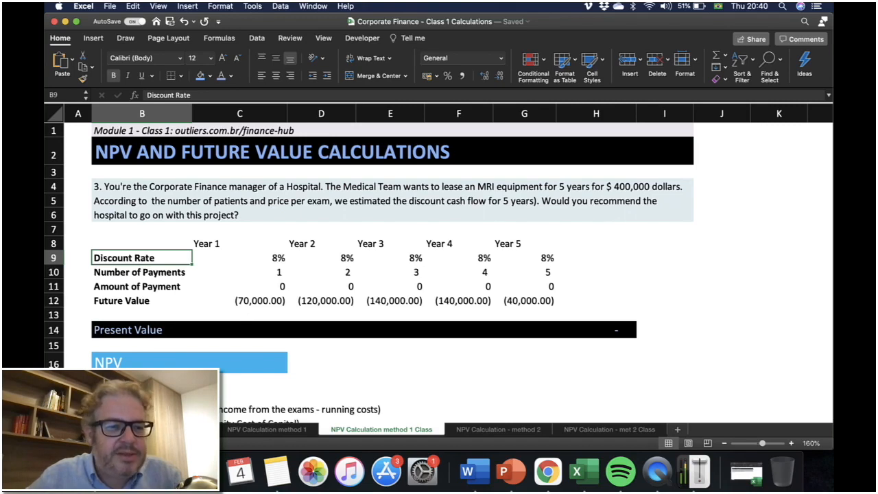
pyautogui.click(239, 258)
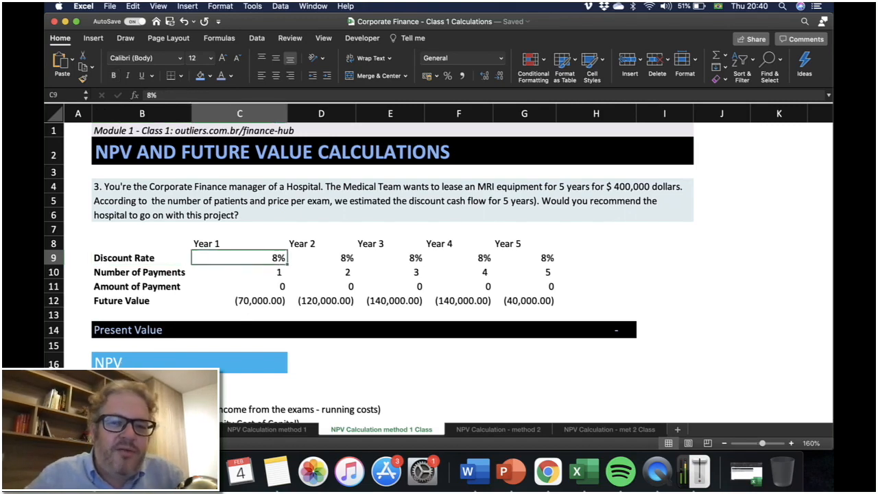
pyautogui.press('Right')
pyautogui.press('Right')
pyautogui.press('Right')
pyautogui.press('Right')
pyautogui.press('Left')
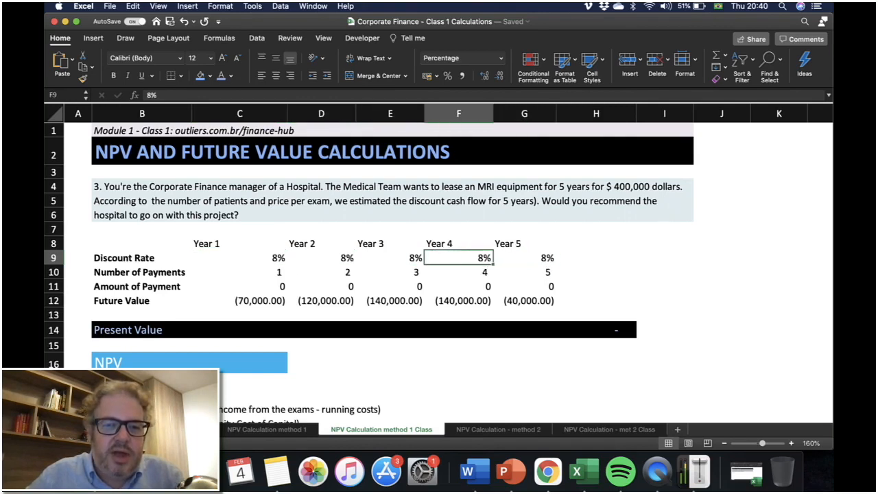
pyautogui.press('Left')
pyautogui.press('Left')
pyautogui.press('Left')
pyautogui.press('Left')
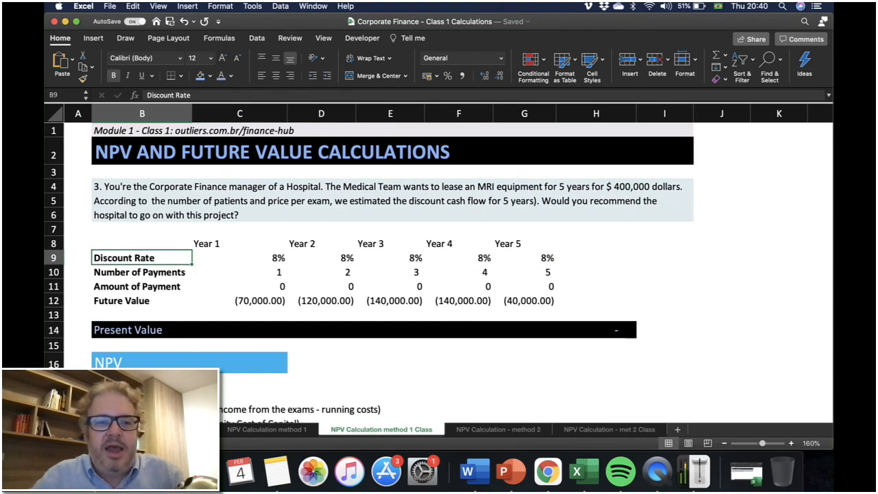
# Review the Number of Payments row across Years 1 to 5.
pyautogui.press('Down')
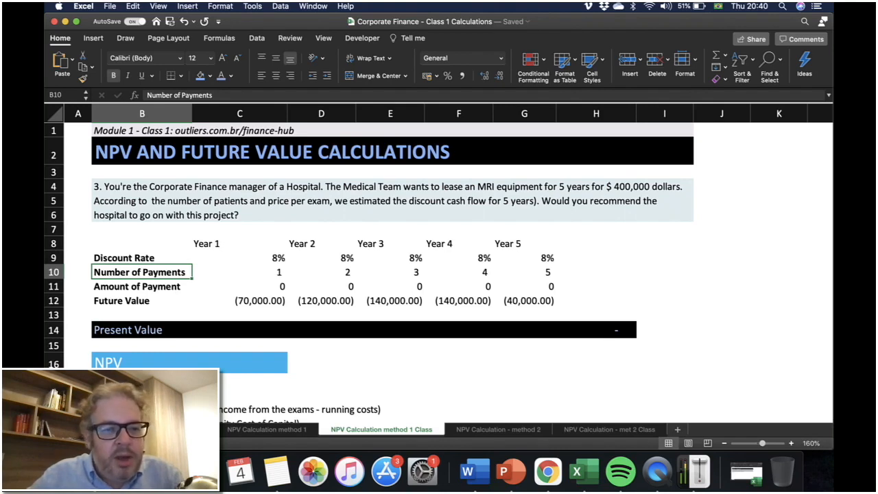
pyautogui.press('Right')
pyautogui.press('Right')
pyautogui.press('Right')
pyautogui.press('Right')
pyautogui.press('Right')
pyautogui.press('Right')
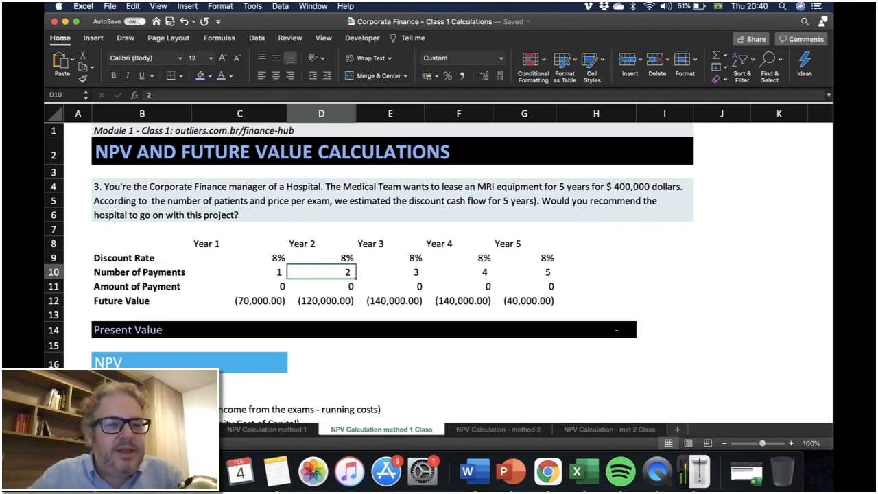
pyautogui.press('Left')
pyautogui.press('Left')
pyautogui.press('Left')
pyautogui.press('Left')
pyautogui.press('Left')
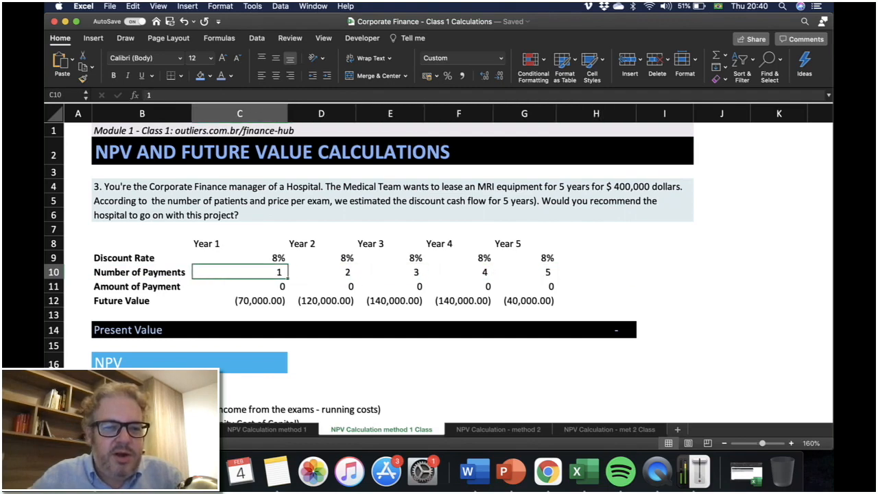
pyautogui.press('Right')
pyautogui.press('Right')
pyautogui.press('Right')
pyautogui.press('Right')
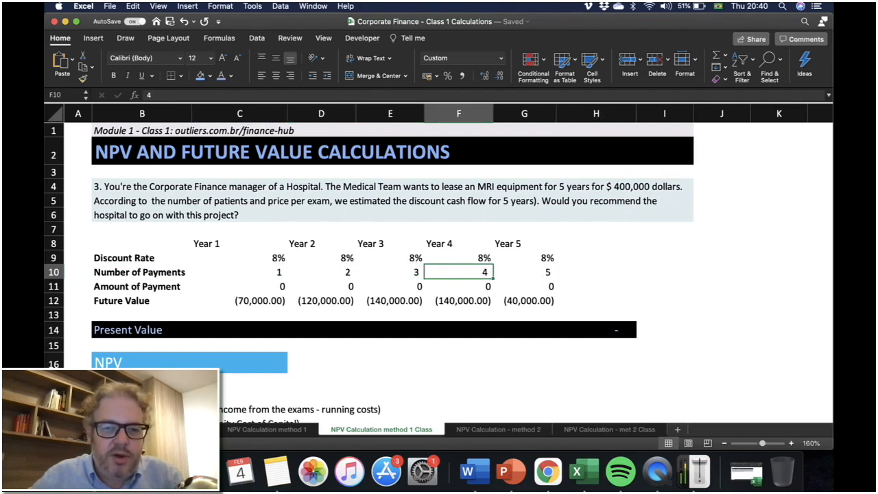
pyautogui.press('Right')
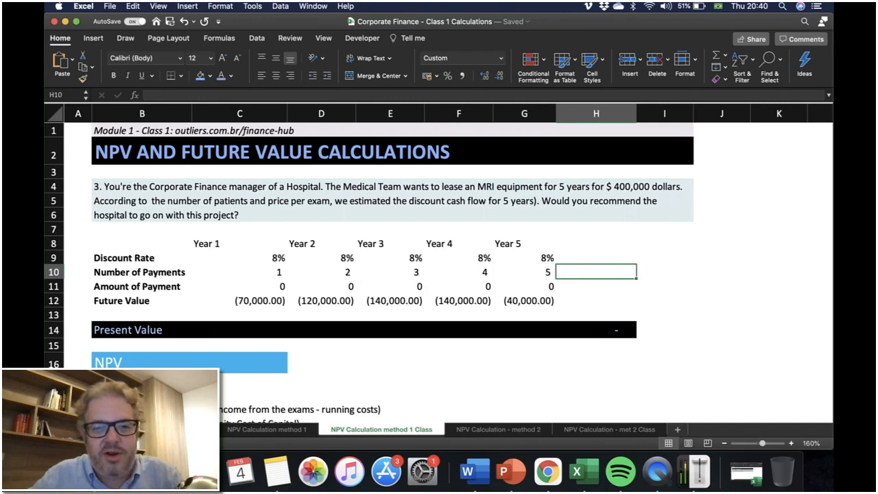
# Review the Amount of Payment and Future Value rows across the five years.
pyautogui.press('Down')
pyautogui.press('Left')
pyautogui.press('Left')
pyautogui.press('Left')
pyautogui.press('Left')
pyautogui.press('Left')
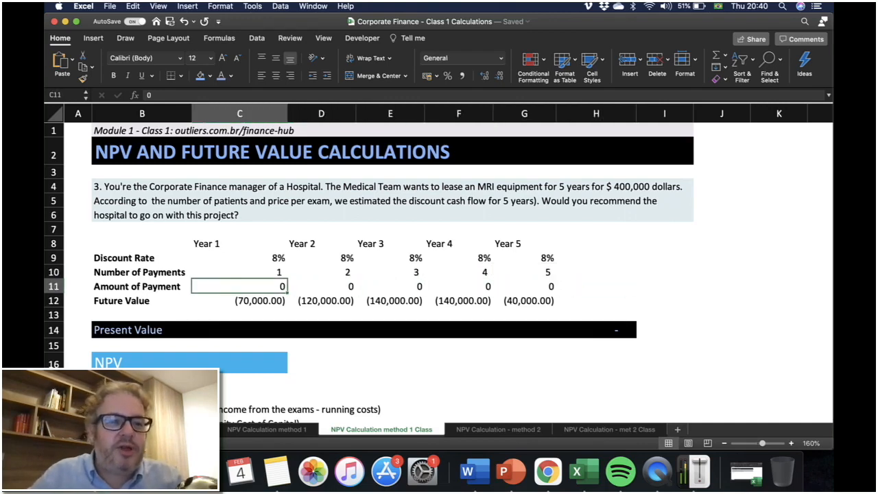
pyautogui.press('Right')
pyautogui.press('Right')
pyautogui.press('Right')
pyautogui.press('Right')
pyautogui.press('Right')
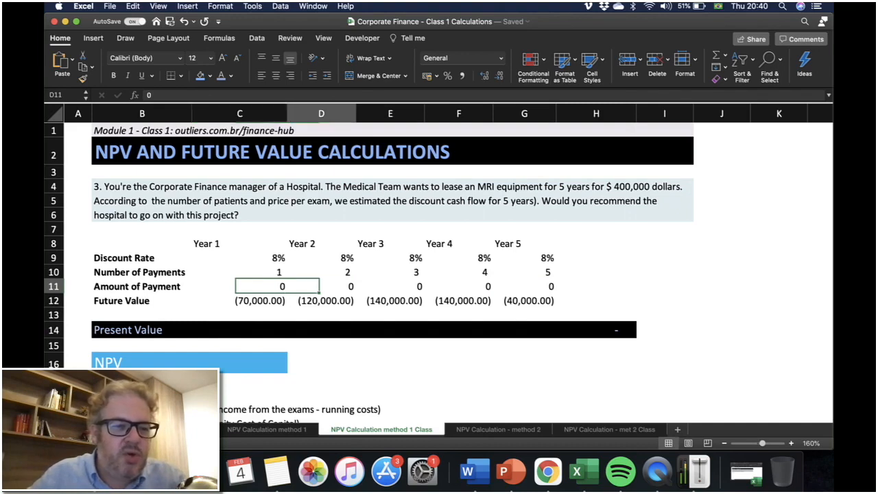
pyautogui.press('Left')
pyautogui.press('Left')
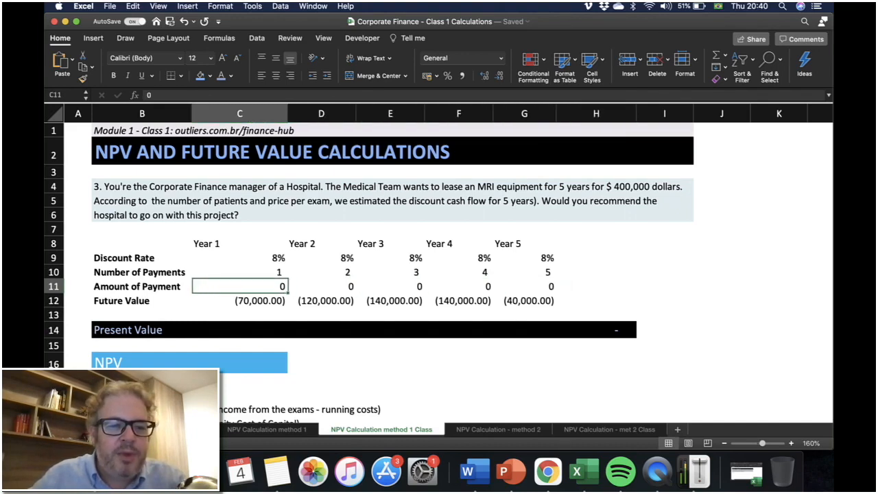
pyautogui.press('Down')
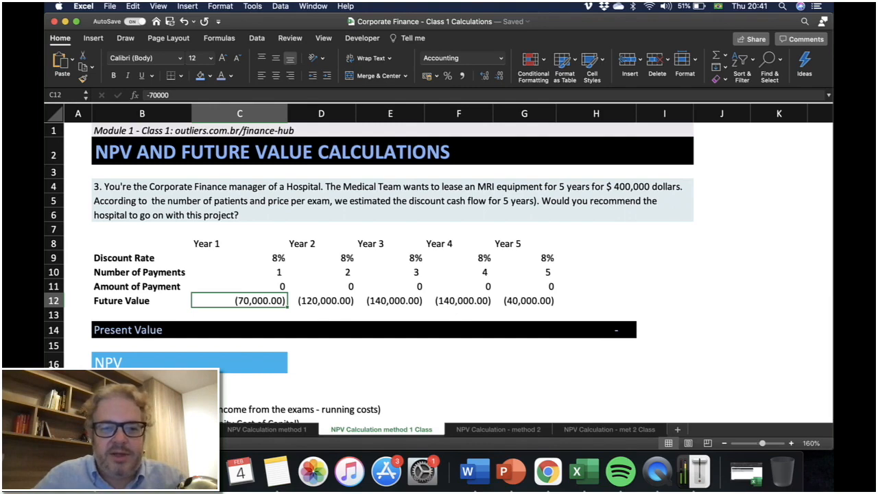
pyautogui.click(321, 301)
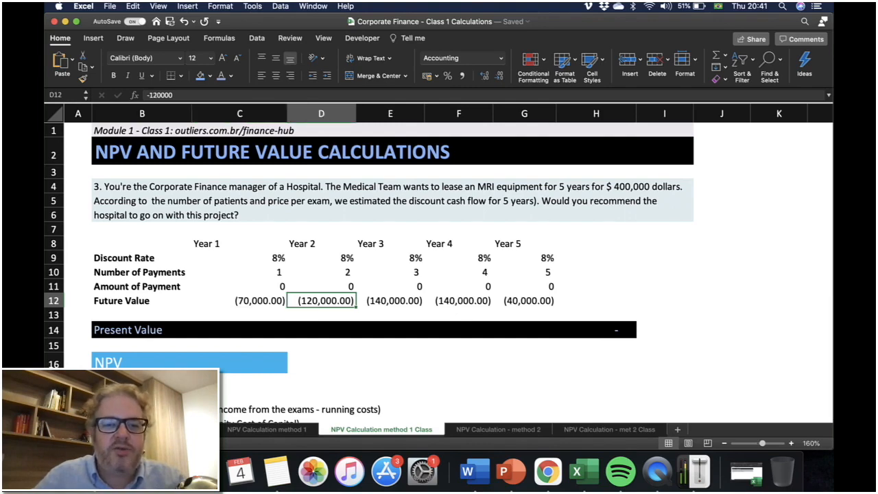
# Review the Future Value cells for Years 2 to 5.
pyautogui.click(390, 301)
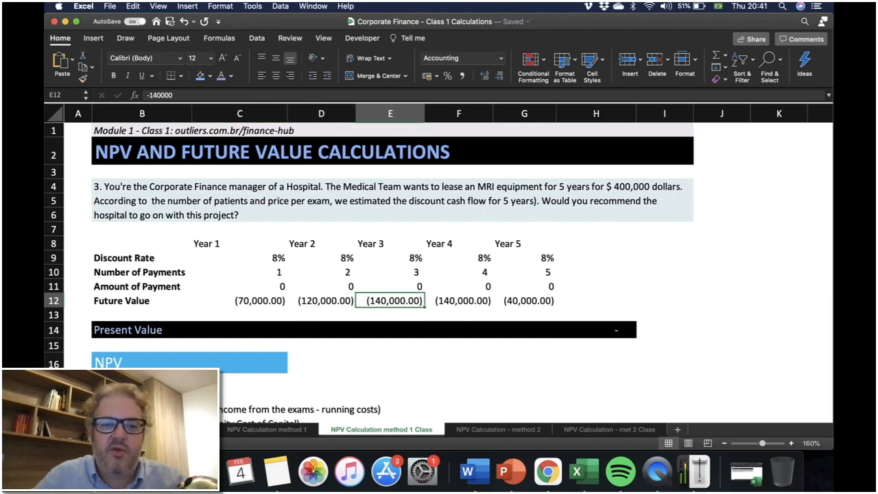
pyautogui.click(459, 301)
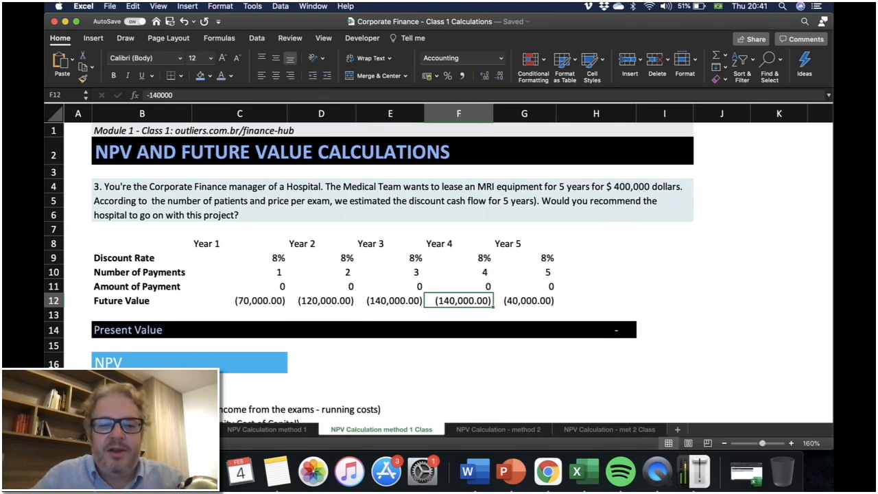
pyautogui.click(525, 301)
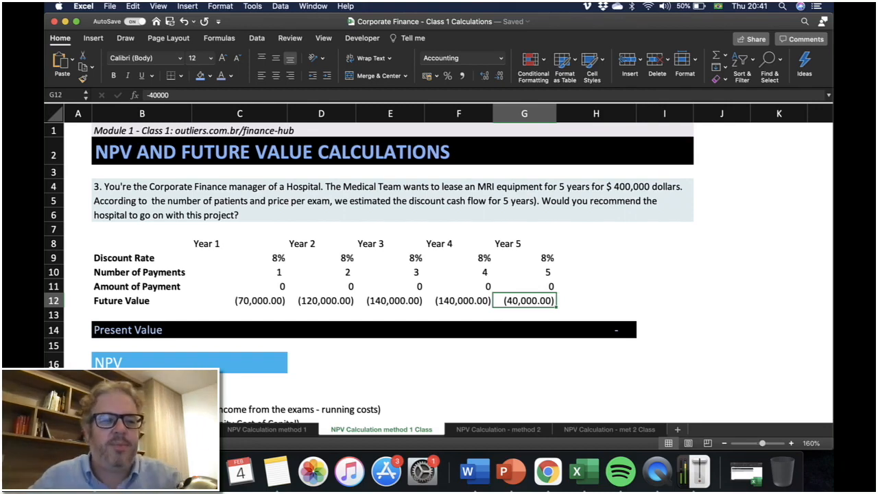
# Enter the Year 1 present value formula =PV(C9,C10,C11,C12) in the Present Value row.
pyautogui.press('Down')
pyautogui.press('Down')
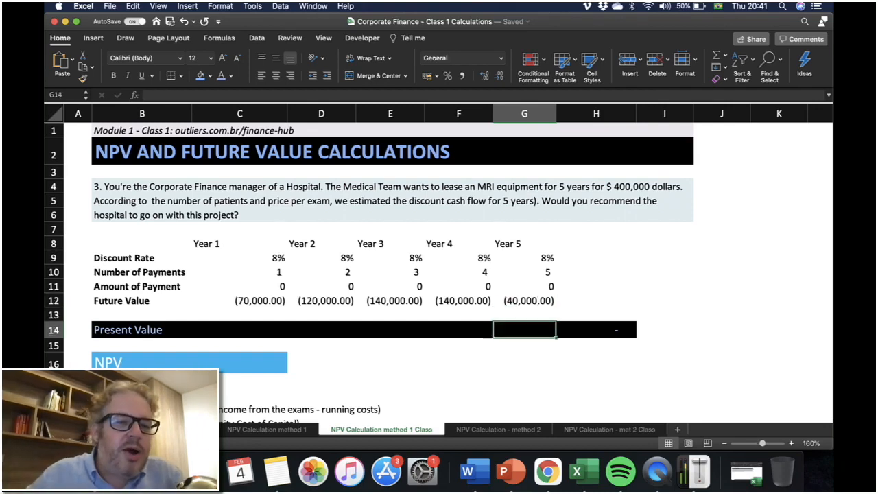
pyautogui.press('Left')
pyautogui.press('Left')
pyautogui.press('Left')
pyautogui.press('Left')
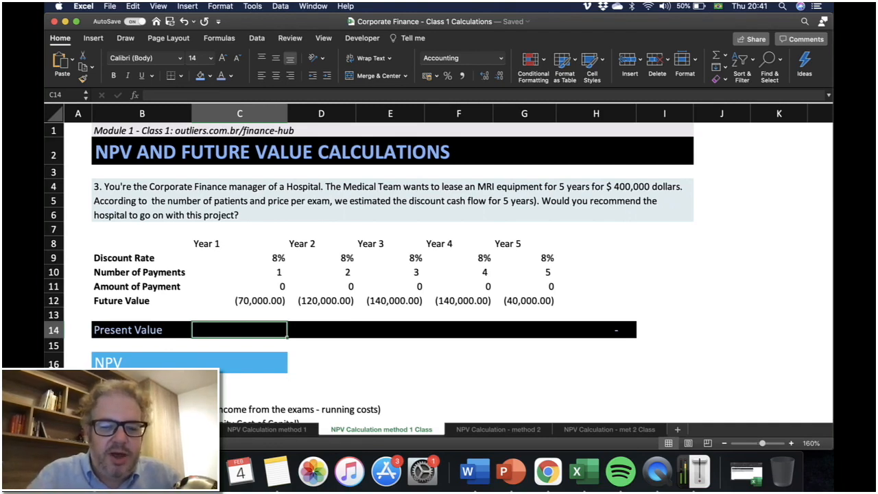
pyautogui.write('=')
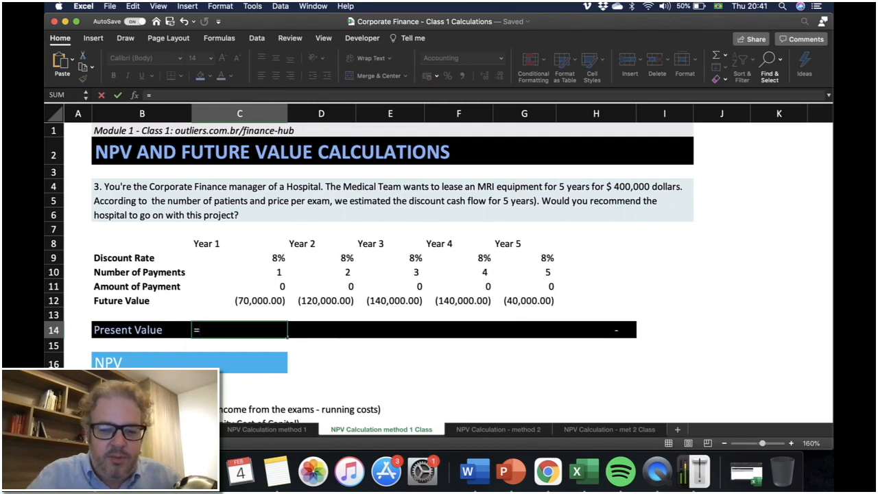
pyautogui.write('PV(')
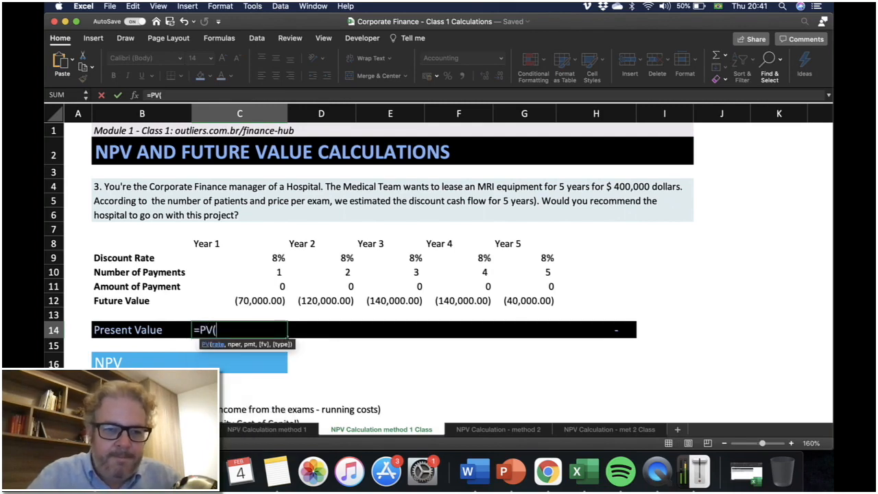
pyautogui.click(234, 258)
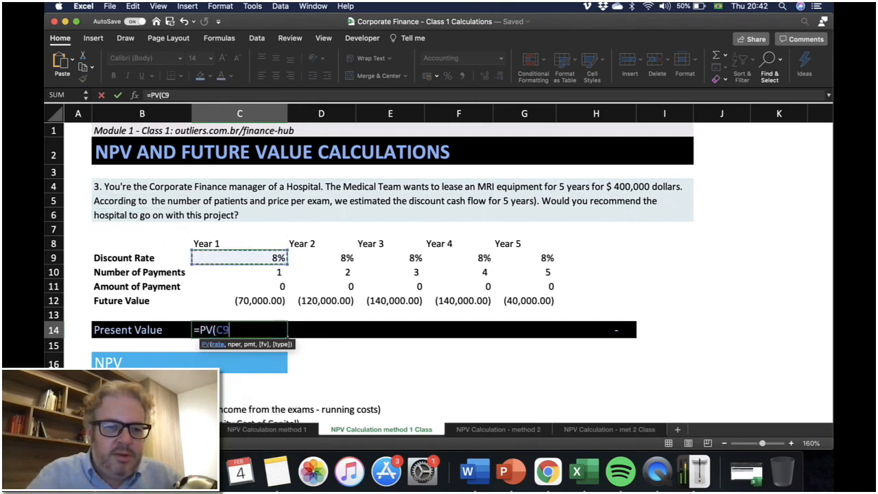
pyautogui.write(',')
pyautogui.click(234, 272)
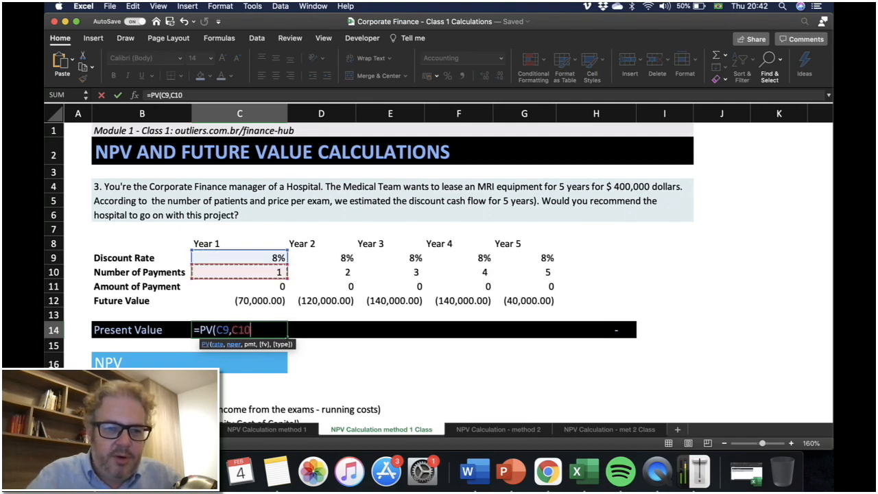
pyautogui.write(',')
pyautogui.click(234, 287)
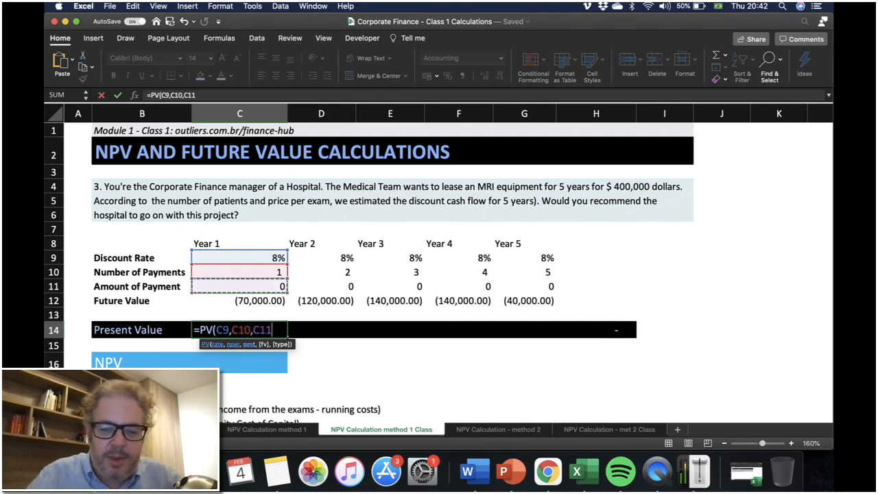
pyautogui.write(',')
pyautogui.click(236, 301)
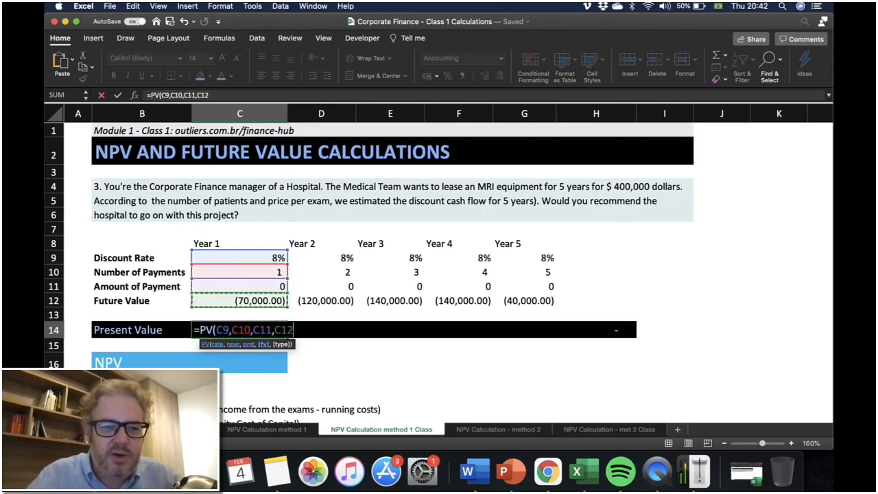
pyautogui.write(')')
pyautogui.press('Return')
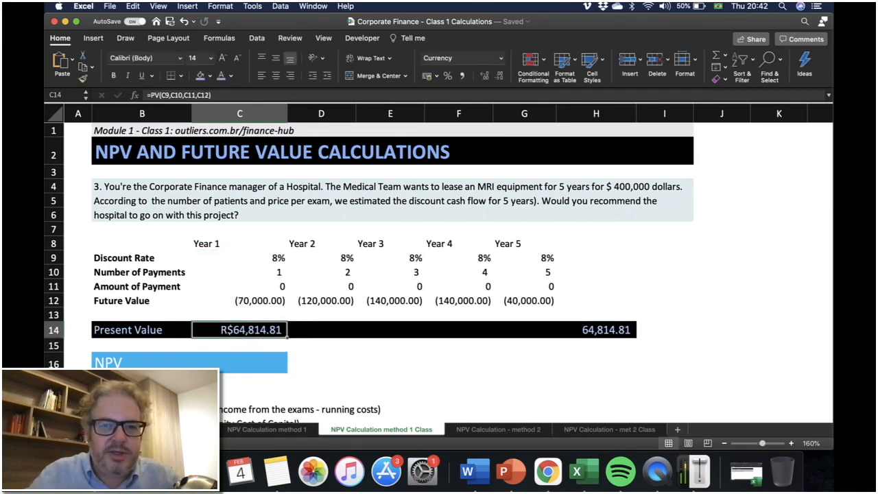
# Apply comma style to the Year 1 present value and copy its PV formula across Years 2 to 5.
pyautogui.click(462, 76)
pyautogui.press('super+c')
pyautogui.press('Right')
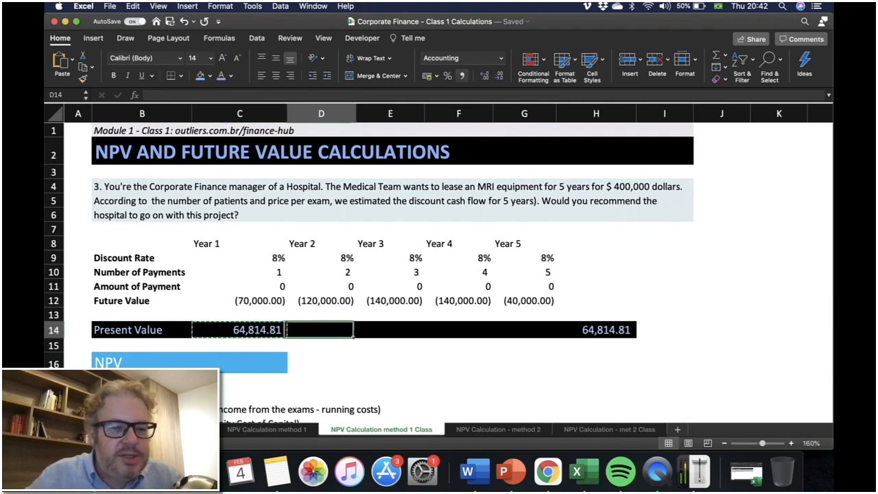
pyautogui.press('super+v')
pyautogui.press('Right')
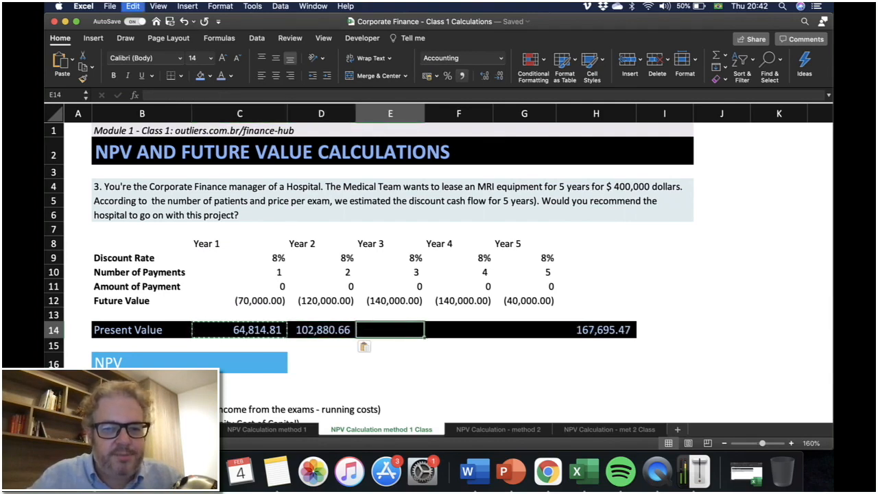
pyautogui.press('super+v')
pyautogui.press('Right')
pyautogui.press('super+v')
pyautogui.press('Right')
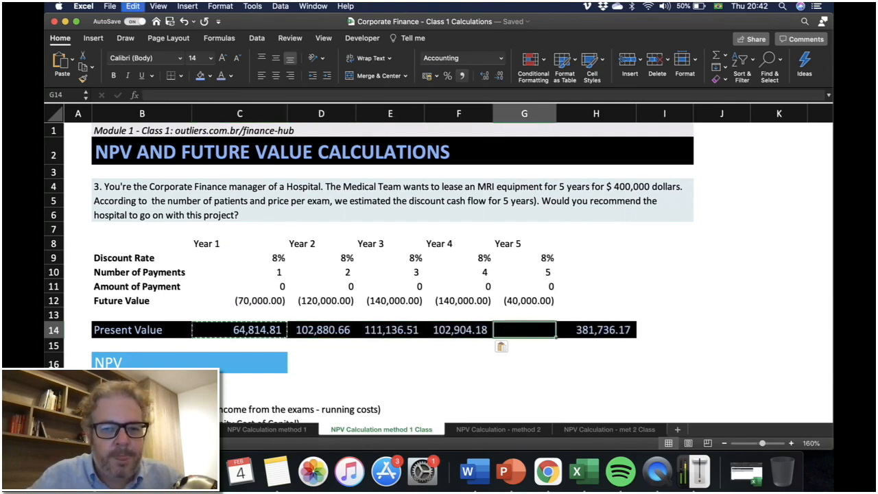
pyautogui.press('super+v')
pyautogui.press('Left')
pyautogui.press('Left')
pyautogui.press('Left')
pyautogui.press('Left')
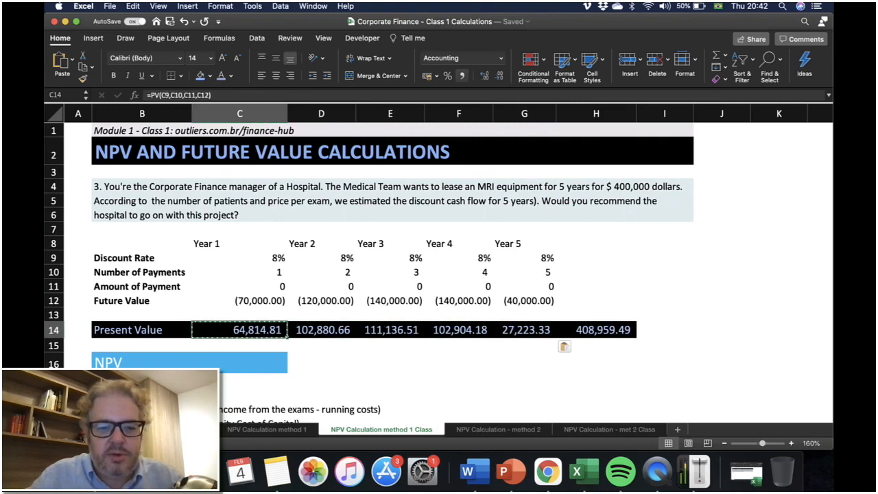
pyautogui.press('Escape')
# Inspect the copied PV formulas, their Future Value inputs and the SUM total of the Present Value row.
pyautogui.press('Right')
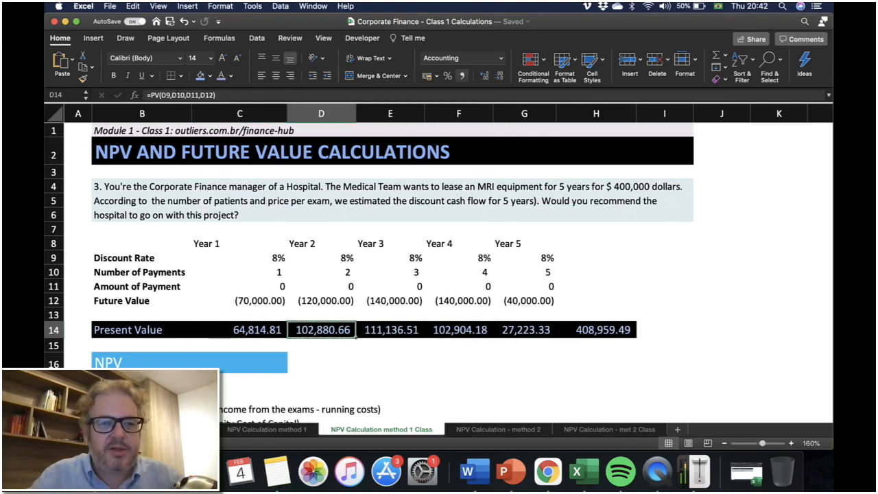
pyautogui.click(240, 301)
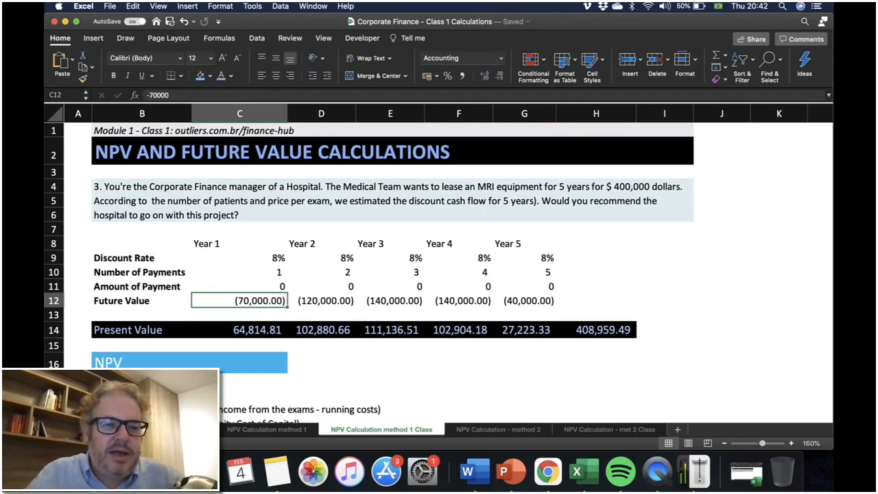
pyautogui.click(240, 330)
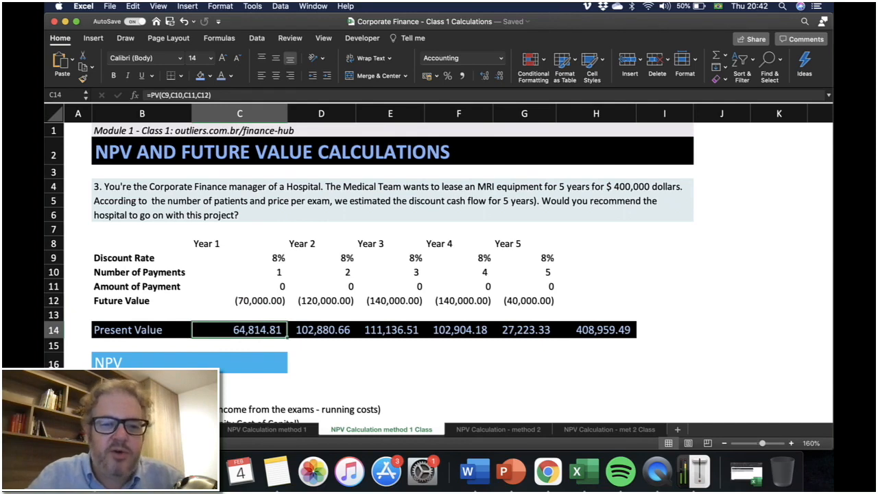
pyautogui.click(321, 330)
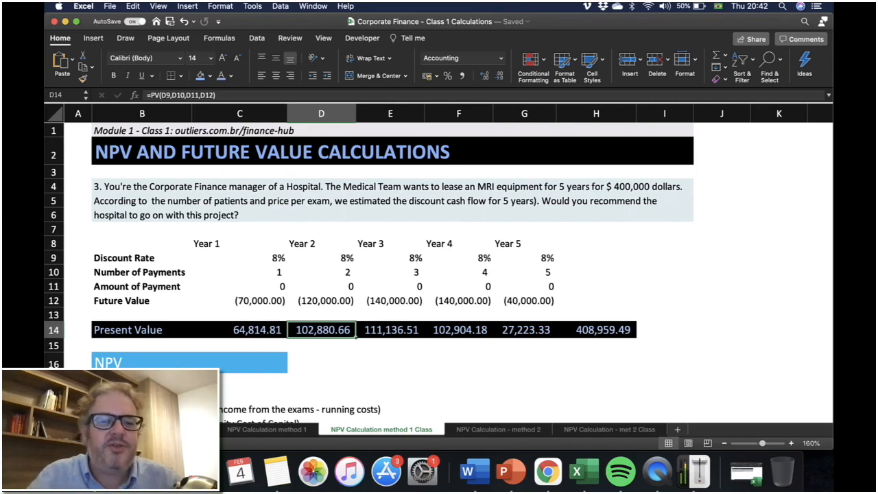
pyautogui.press('Right')
pyautogui.press('Up')
pyautogui.press('Up')
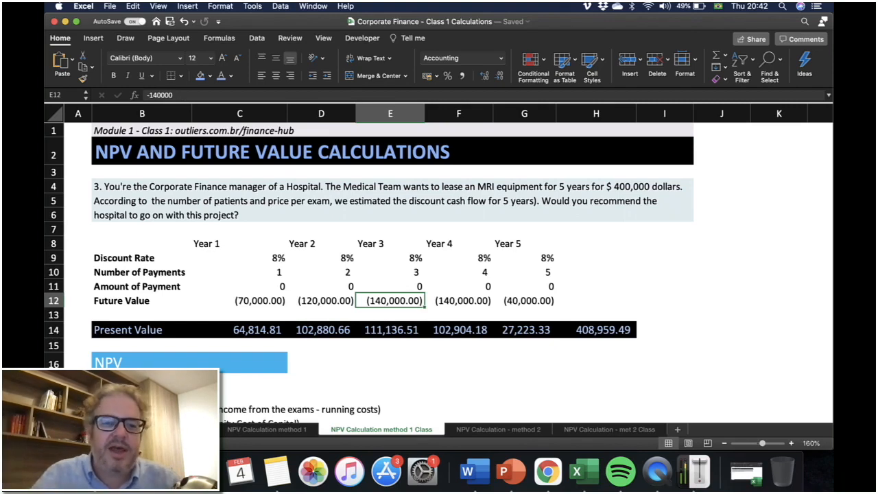
pyautogui.press('Down')
pyautogui.press('Down')
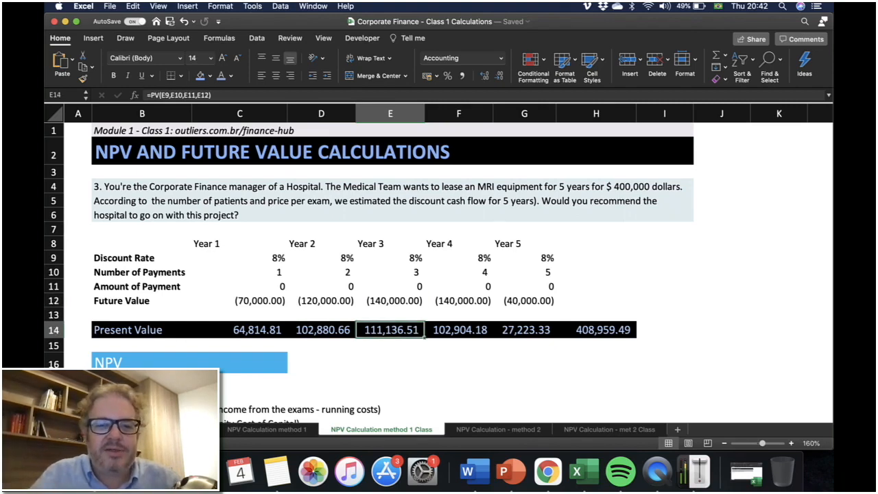
pyautogui.click(458, 300)
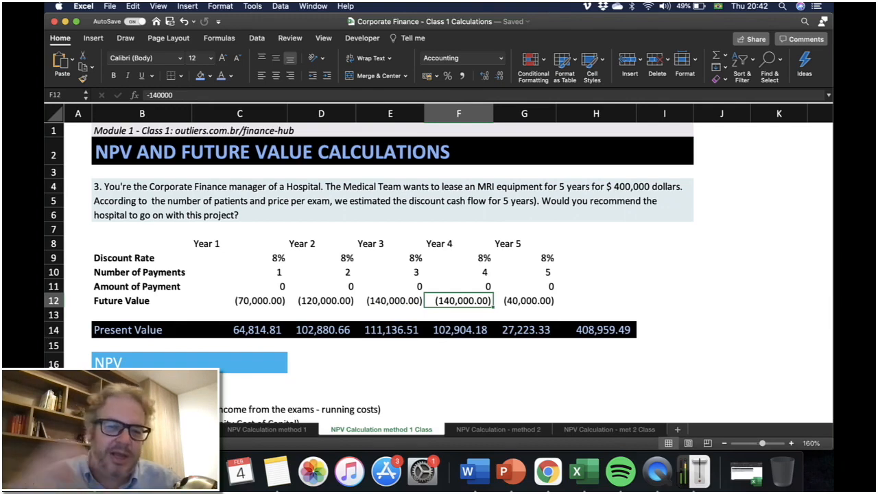
pyautogui.click(459, 330)
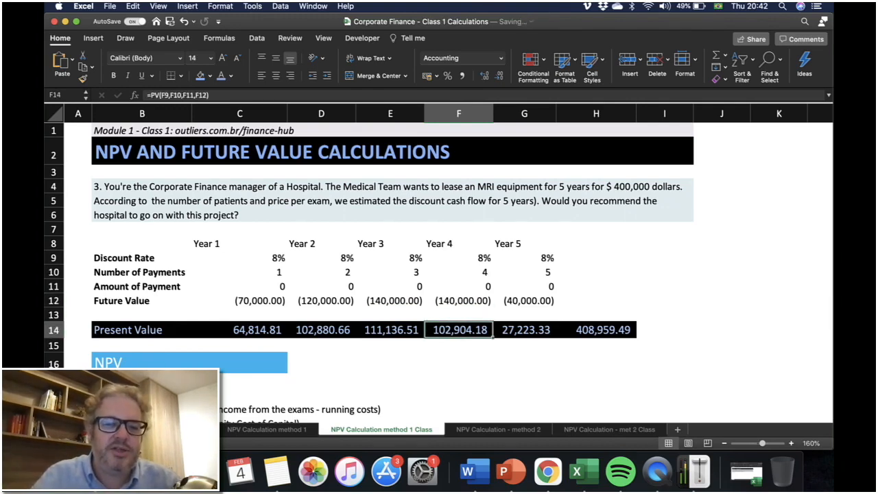
pyautogui.click(525, 330)
pyautogui.click(596, 331)
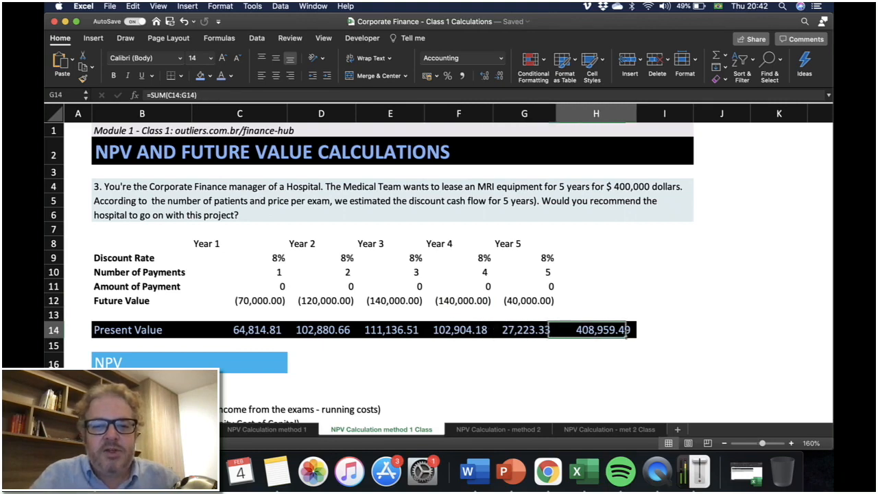
pyautogui.doubleClick(592, 330)
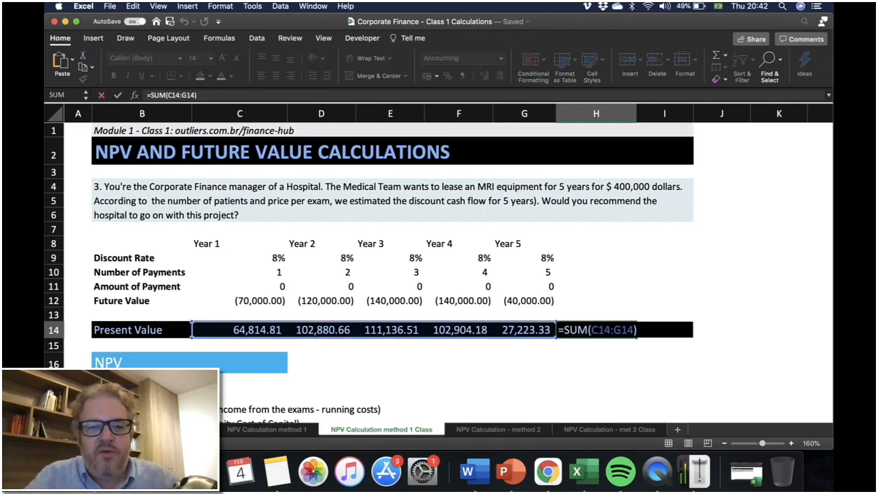
pyautogui.press('Escape')
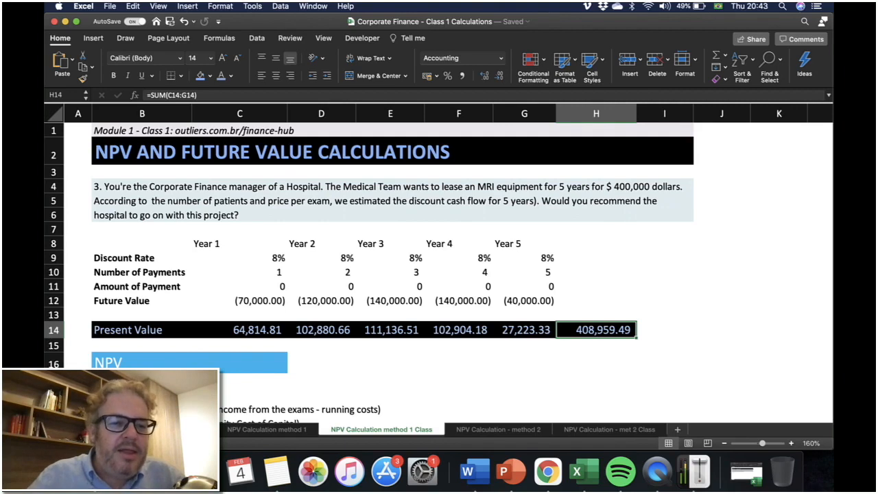
# Calculate NPV as the total present value minus 400000 with the formula =H14-400000.
pyautogui.click(239, 362)
pyautogui.write('=')
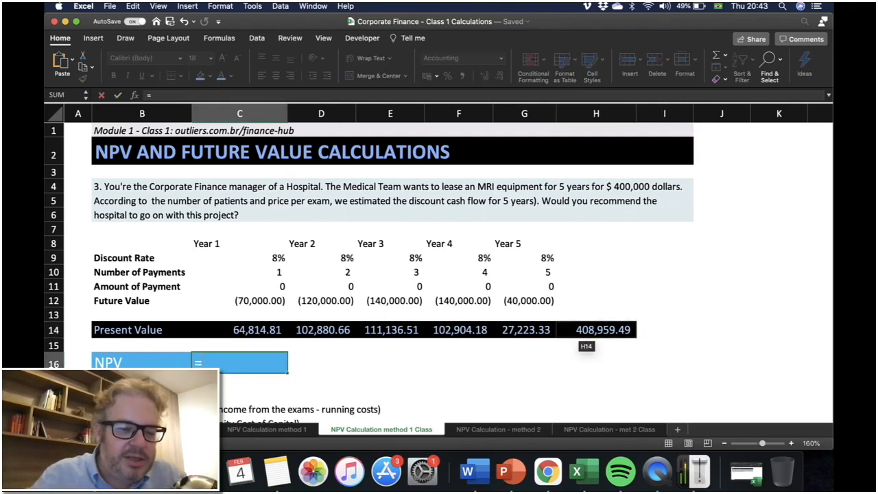
pyautogui.click(590, 330)
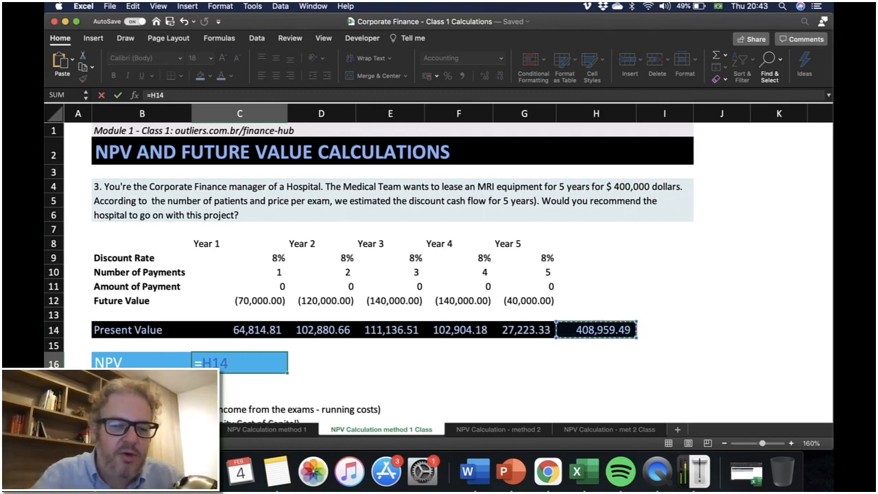
pyautogui.write('-4')
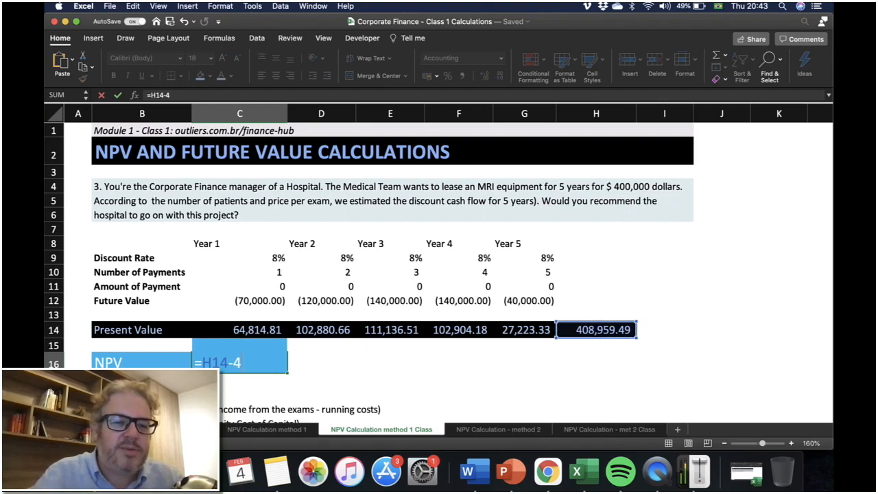
pyautogui.write('00')
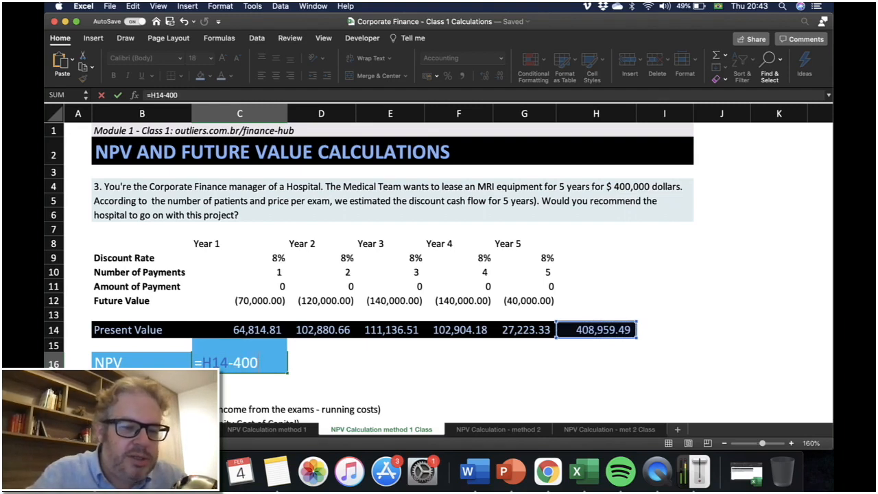
pyautogui.write('000')
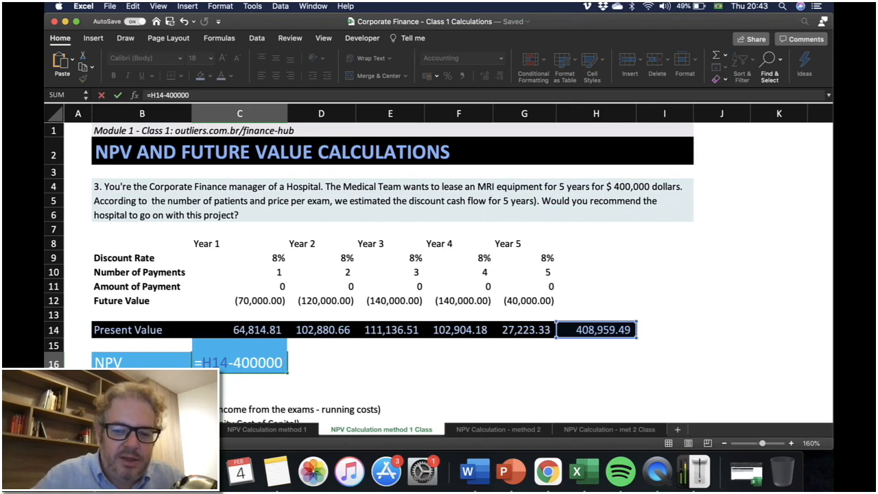
pyautogui.press('Return')
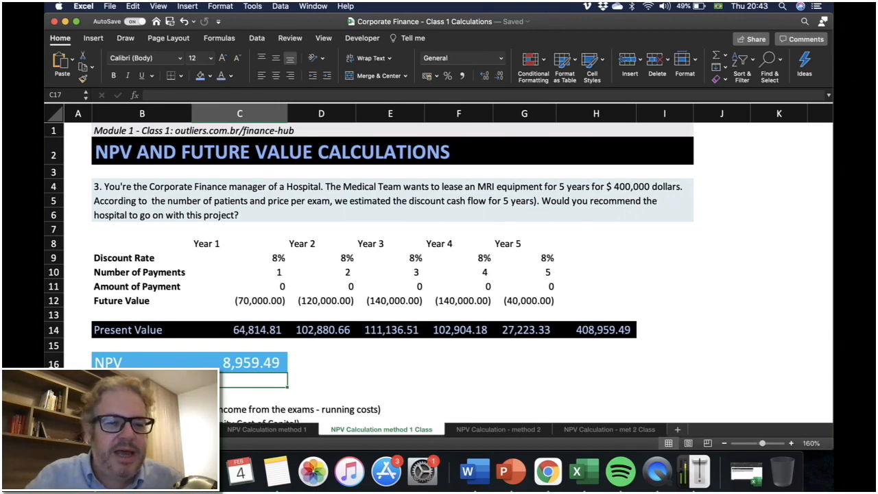
pyautogui.scroll(-3, 439, 275)
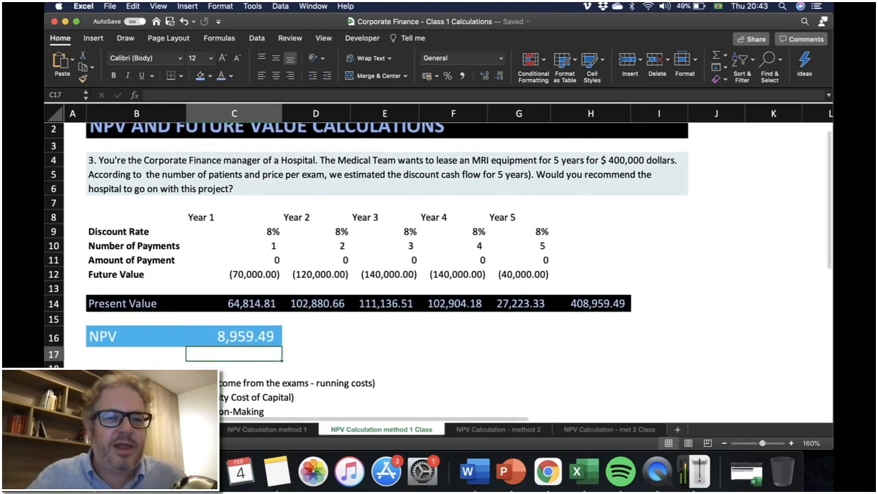
pyautogui.scroll(-2, 439, 274)
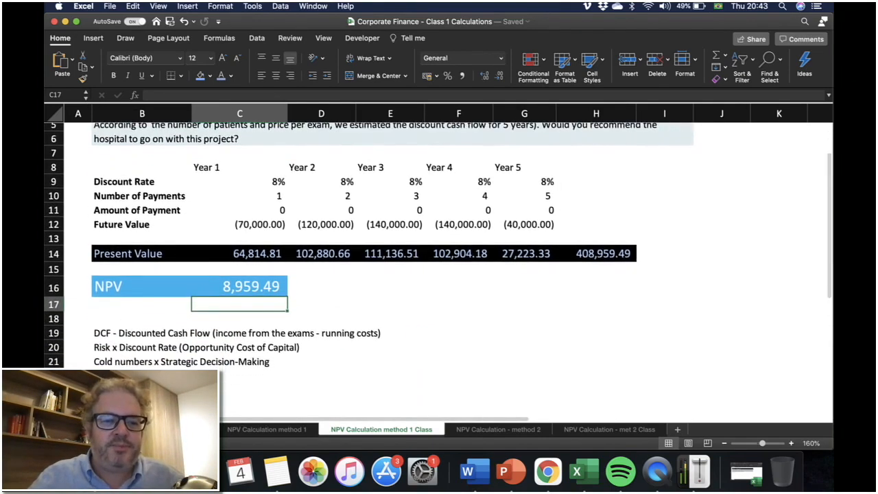
# Review the notes on discounted cash flow, risk versus discount rate and strategic decision-making below the NPV.
pyautogui.click(142, 334)
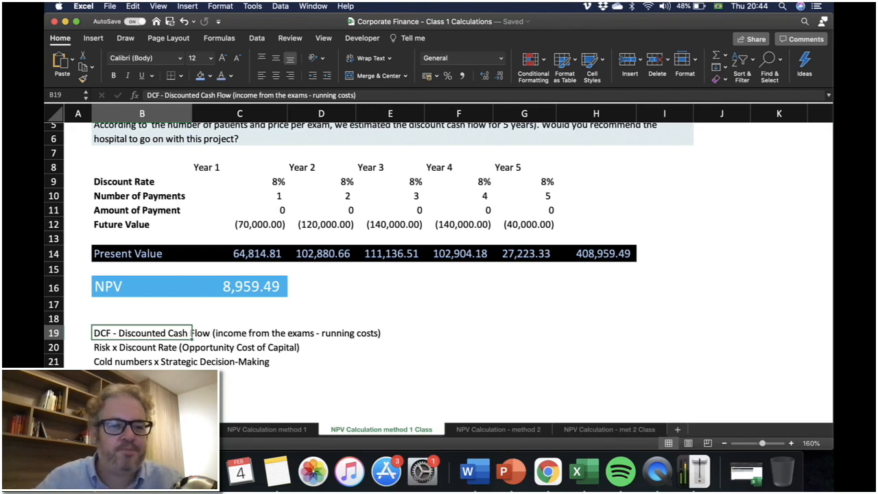
pyautogui.click(142, 347)
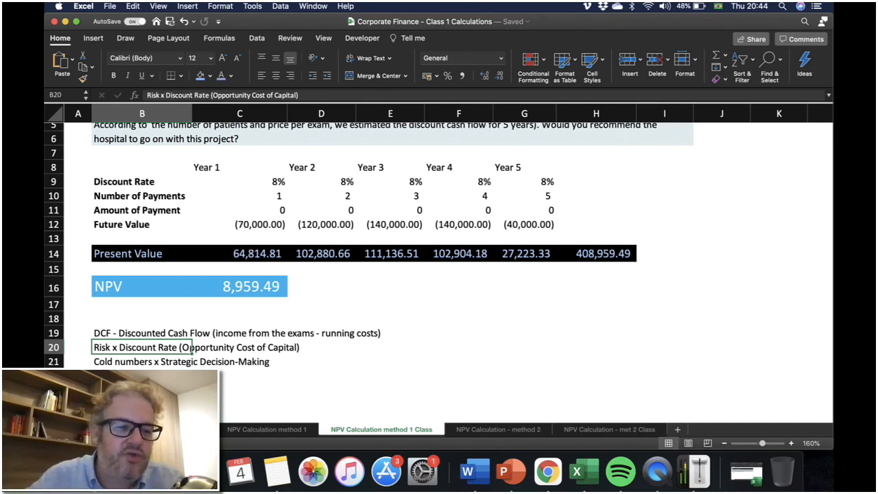
pyautogui.click(191, 362)
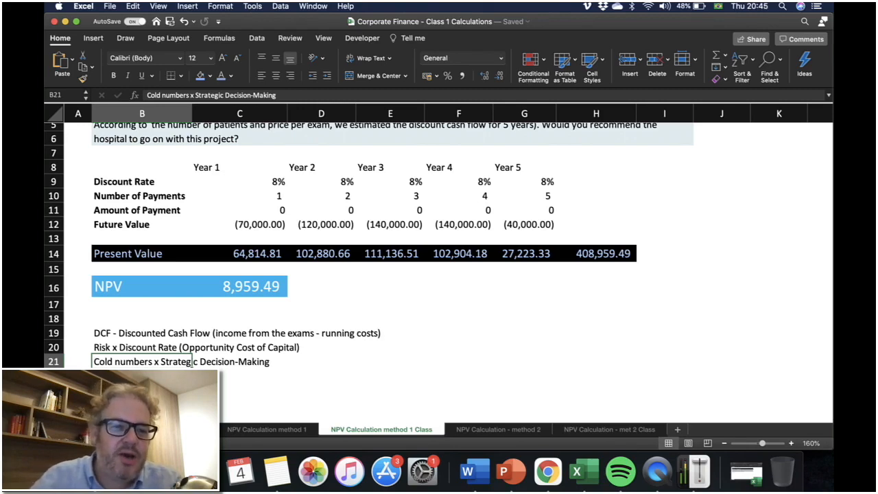
pyautogui.scroll(5, 191, 362)
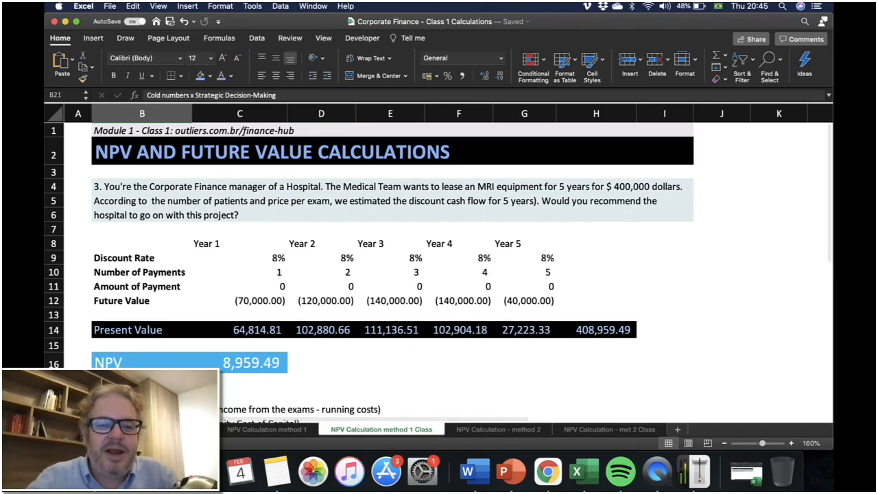
# Open the 'NPV Calculation - met 2 Class' sheet and inspect its discount rate, time periods and cash flow inputs.
pyautogui.click(609, 429)
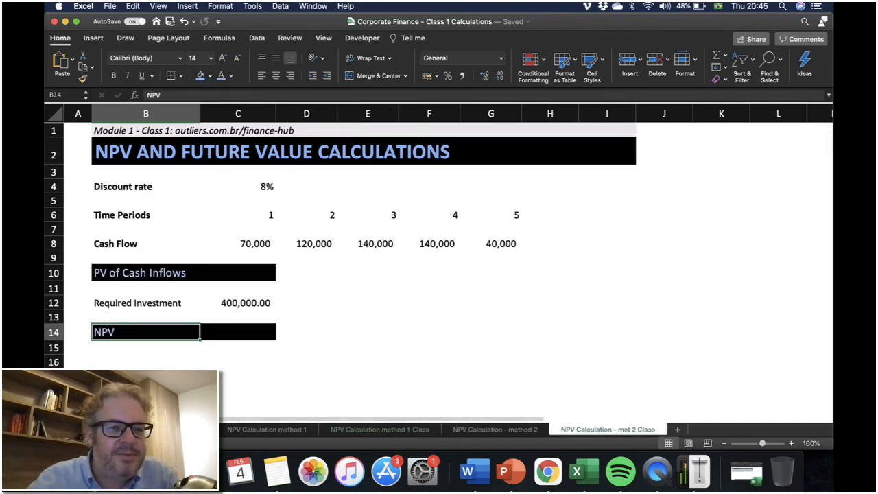
pyautogui.click(238, 273)
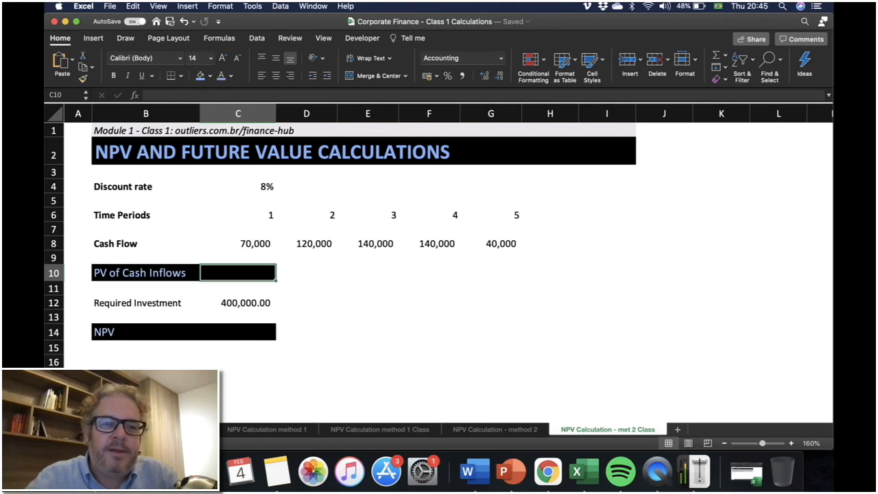
pyautogui.click(238, 187)
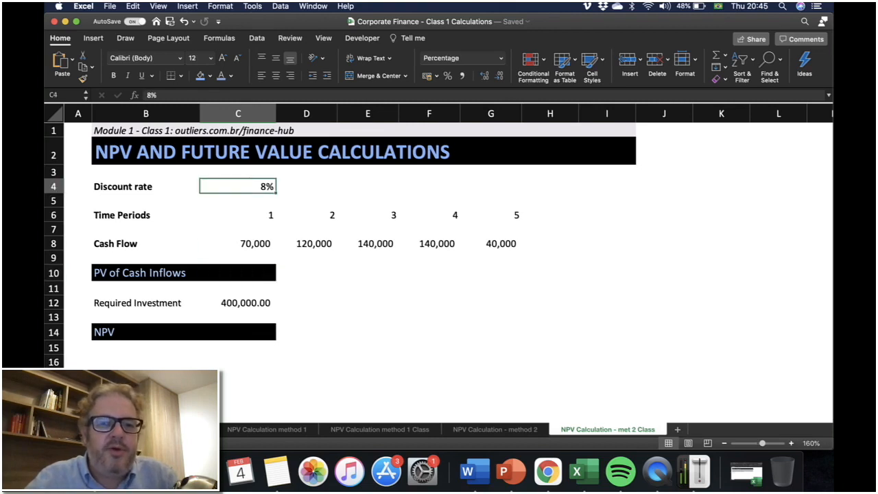
pyautogui.moveTo(491, 216); pyautogui.dragTo(302, 216)
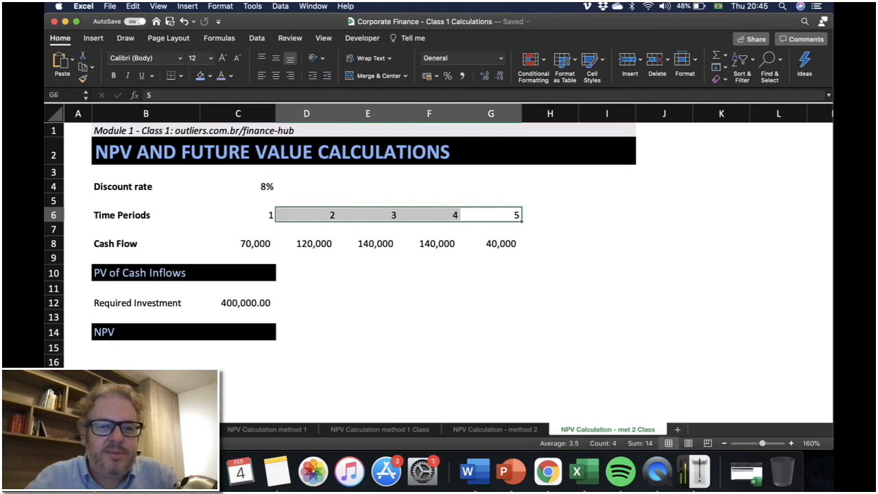
pyautogui.click(238, 244)
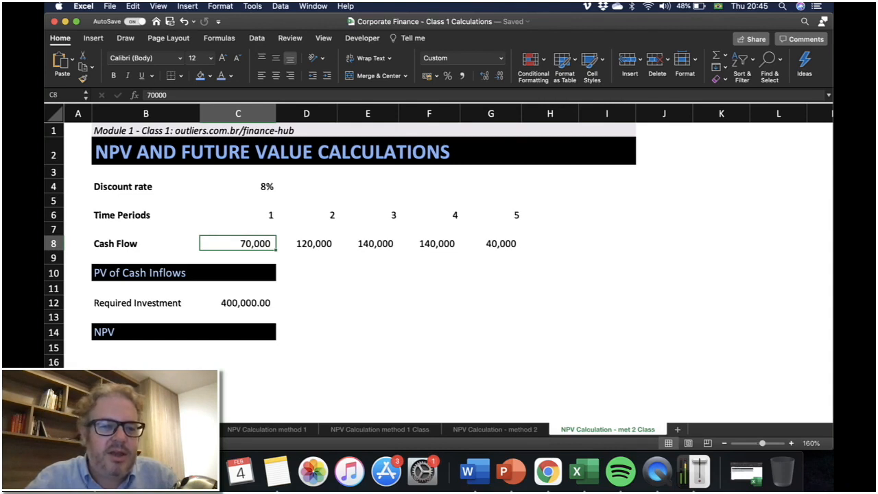
pyautogui.click(306, 244)
pyautogui.click(367, 243)
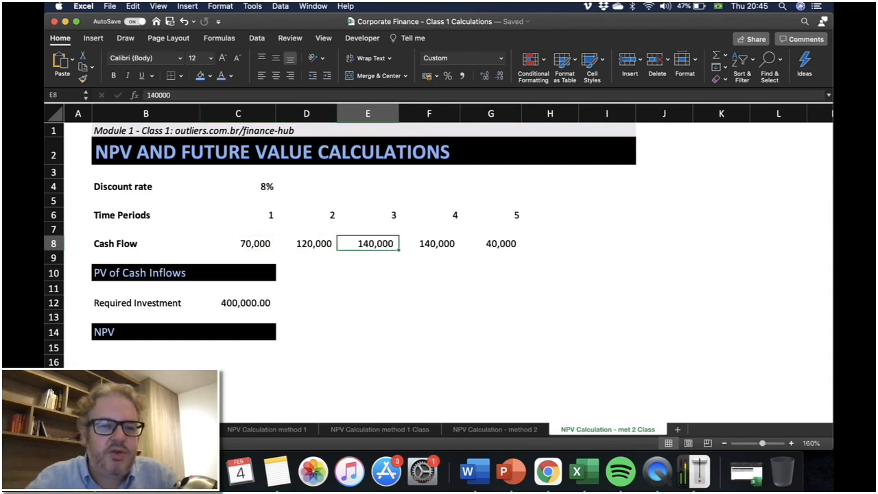
pyautogui.click(430, 244)
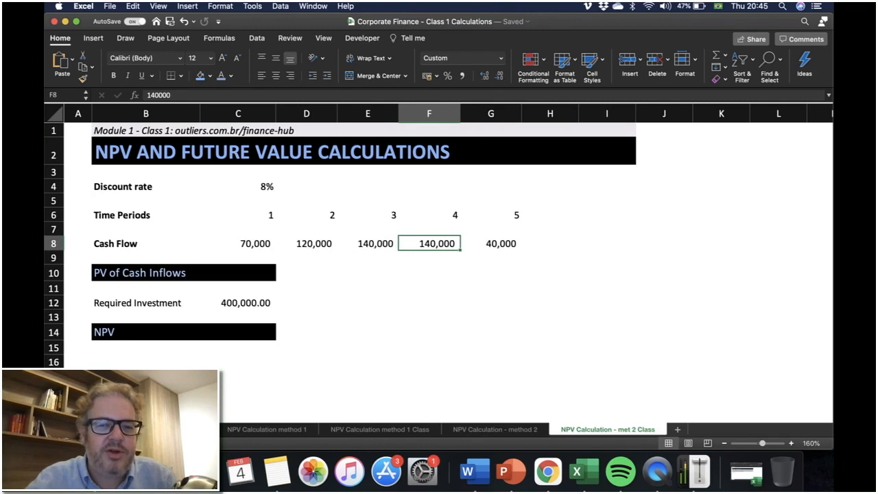
pyautogui.click(491, 244)
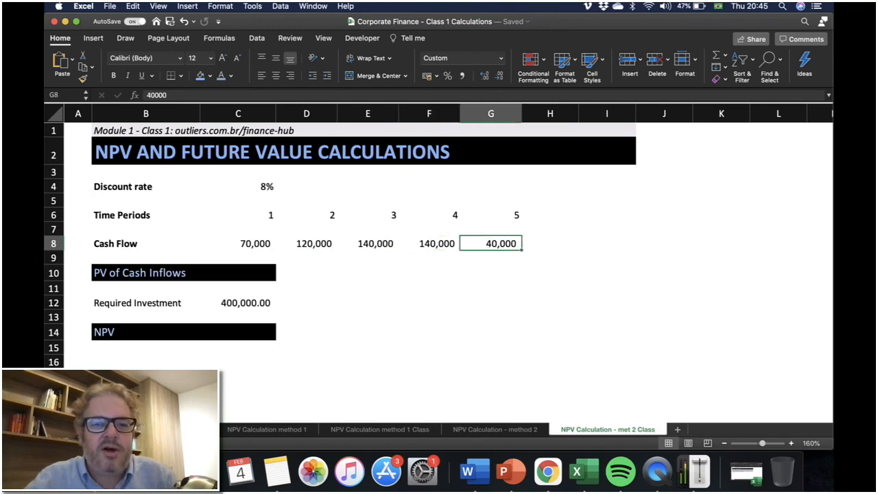
pyautogui.click(238, 273)
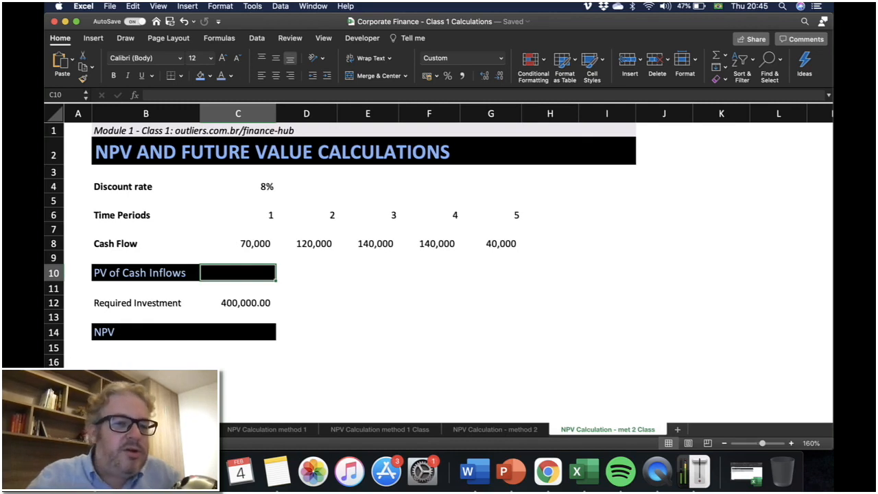
# Compare the 'NPV Calculation - method 2' and 'NPV Calculation method 1 Class' sheets, then return to 'met 2 Class'.
pyautogui.click(496, 430)
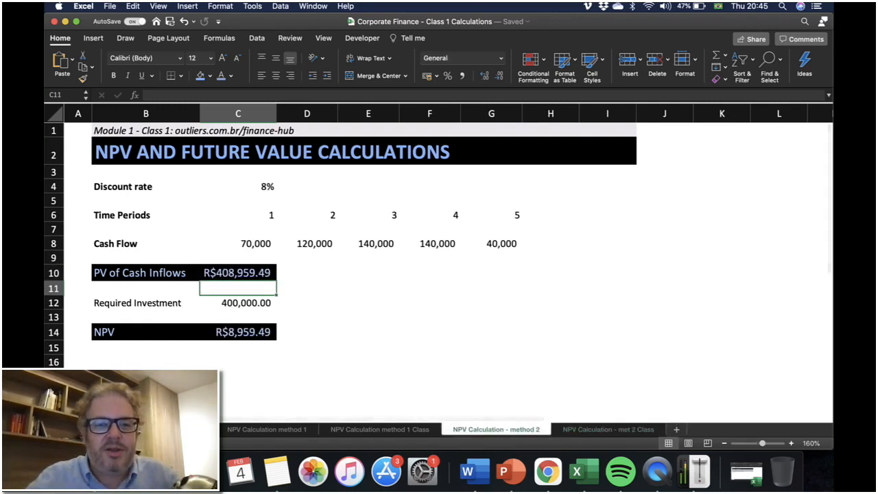
pyautogui.click(380, 429)
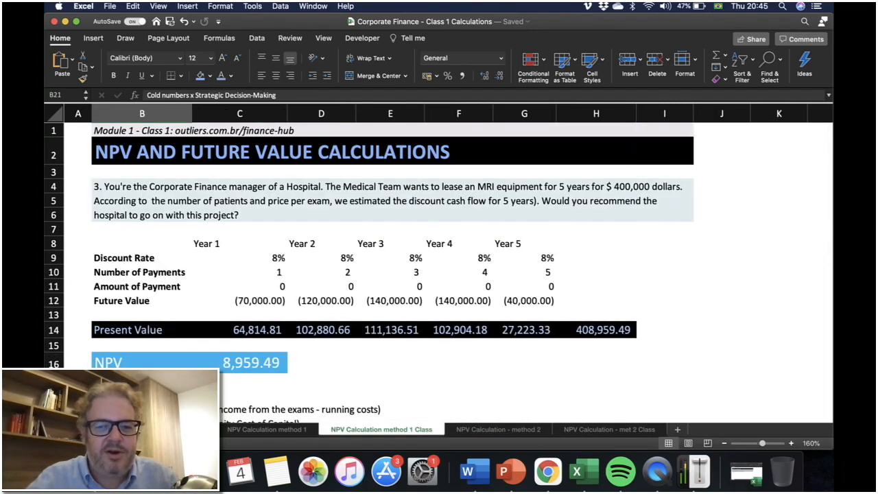
pyautogui.click(609, 429)
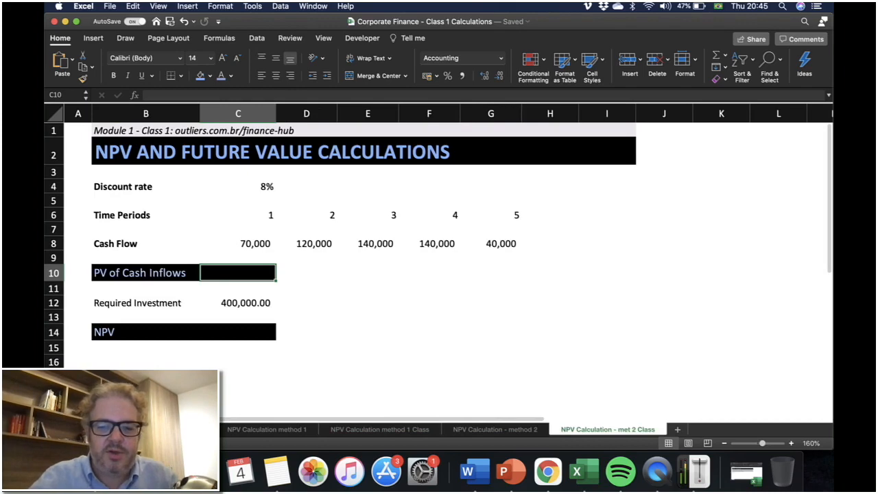
# Enter the formula =NPV(C4,C8:G8) in the PV of Cash Inflows cell using the discount rate and cash flows.
pyautogui.write('=N')
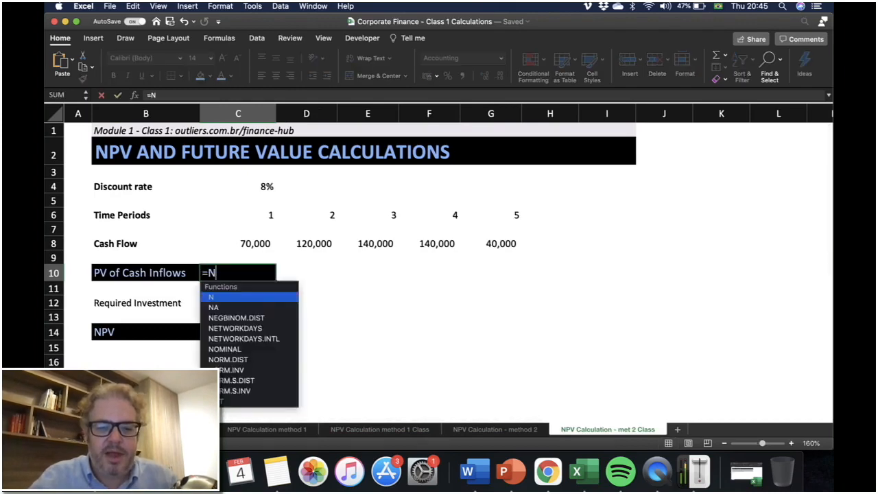
pyautogui.write('V')
pyautogui.press('BackSpace')
pyautogui.write('P')
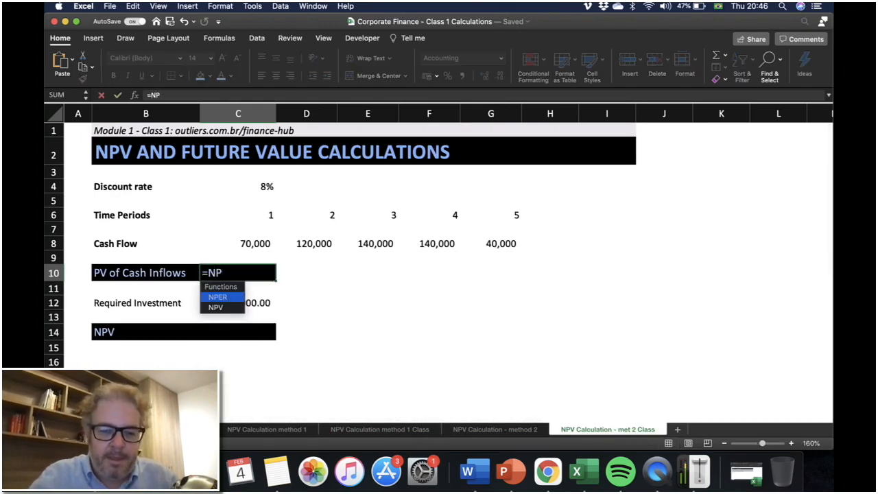
pyautogui.write('V')
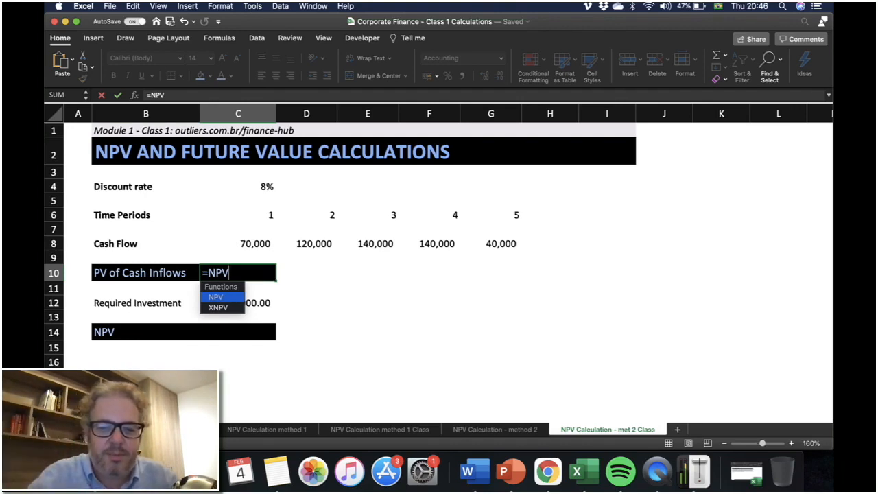
pyautogui.write('(')
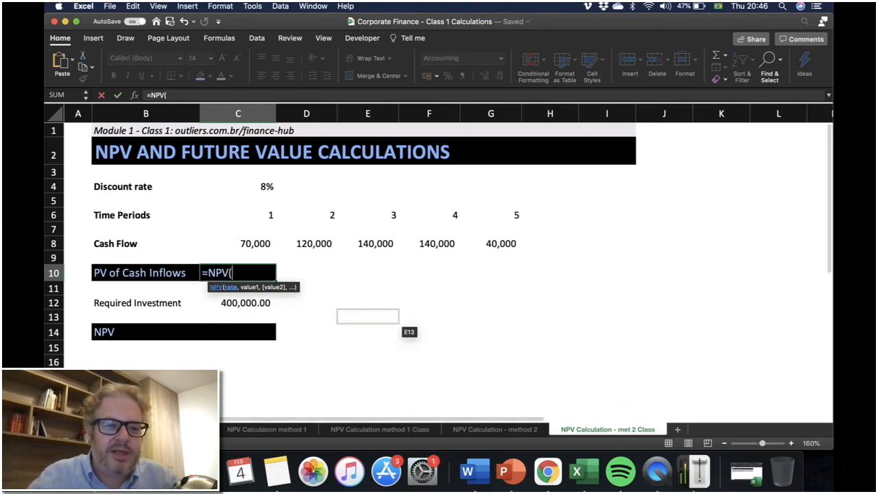
pyautogui.click(265, 187)
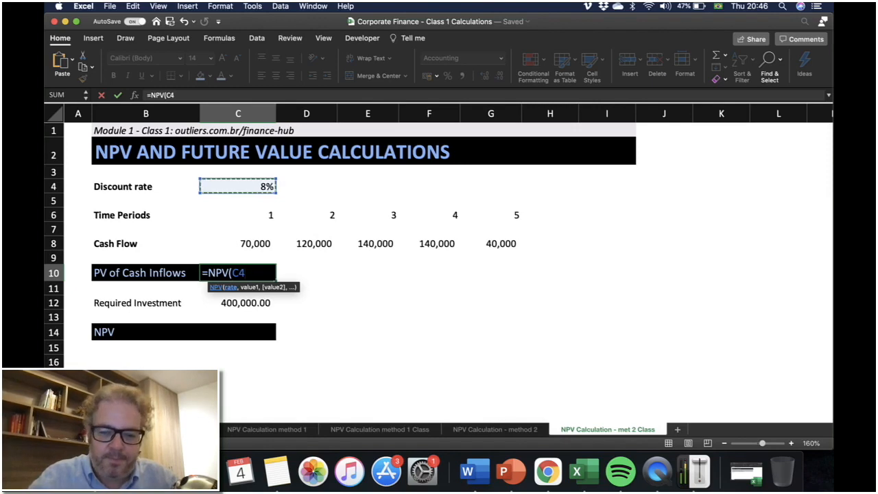
pyautogui.write(',')
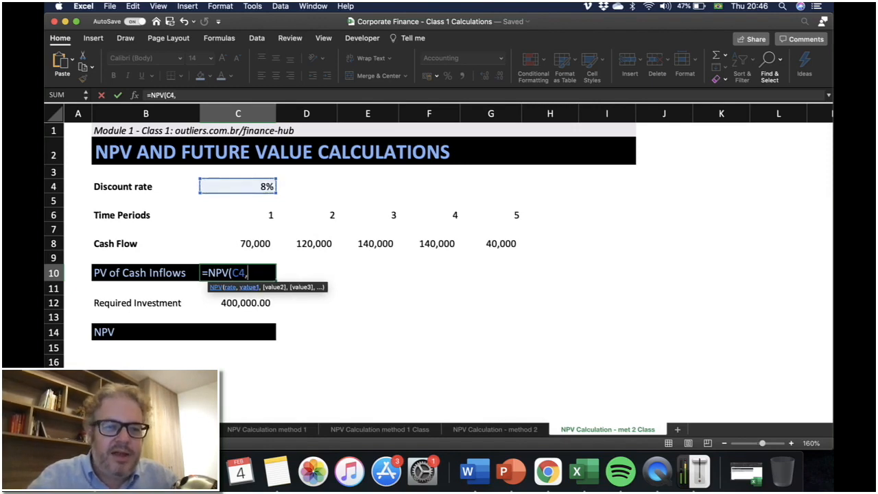
pyautogui.click(238, 244)
pyautogui.moveTo(238, 243); pyautogui.dragTo(518, 248)
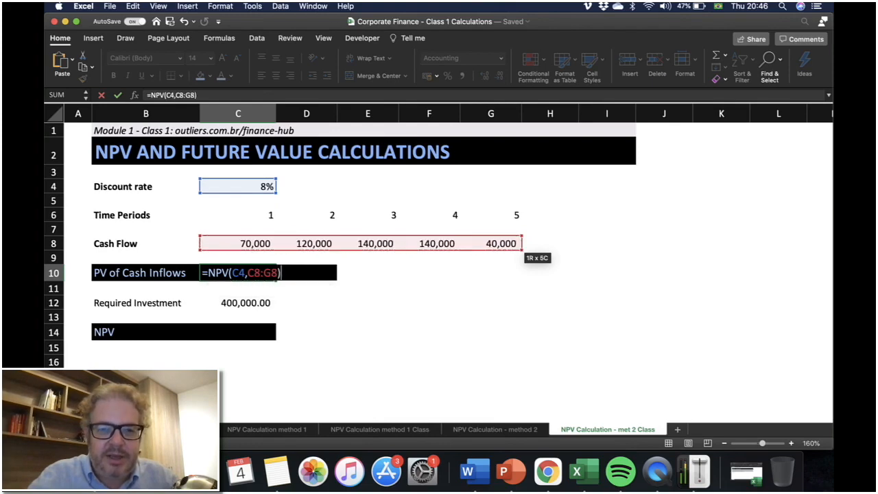
pyautogui.write(')')
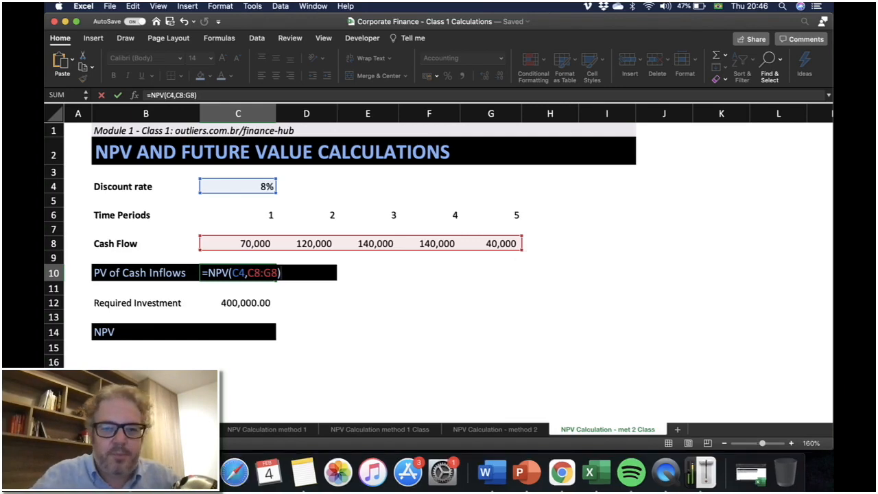
pyautogui.press('Return')
# Apply comma style to the PV of Cash Inflows result and check its formula.
pyautogui.click(238, 273)
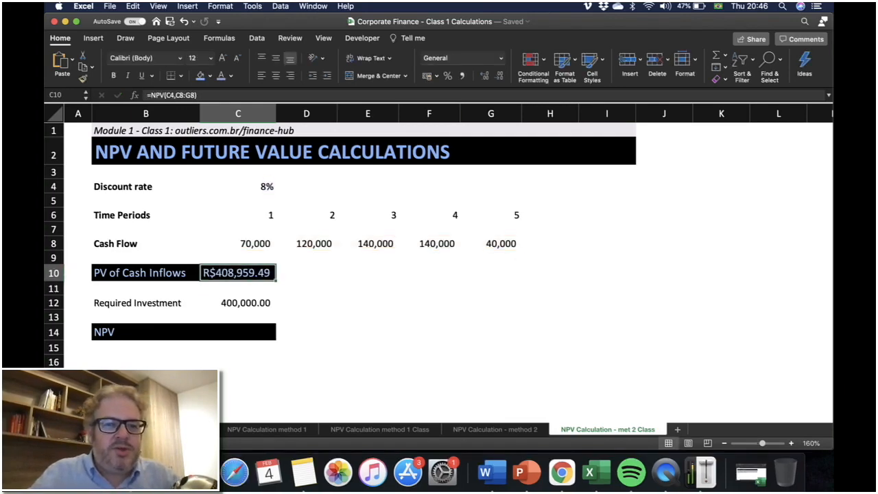
pyautogui.click(462, 76)
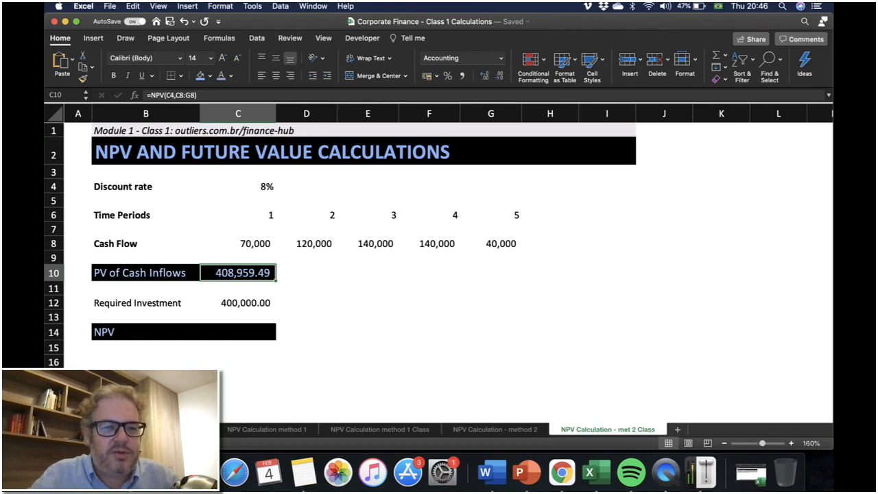
pyautogui.doubleClick(248, 273)
pyautogui.press('Escape')
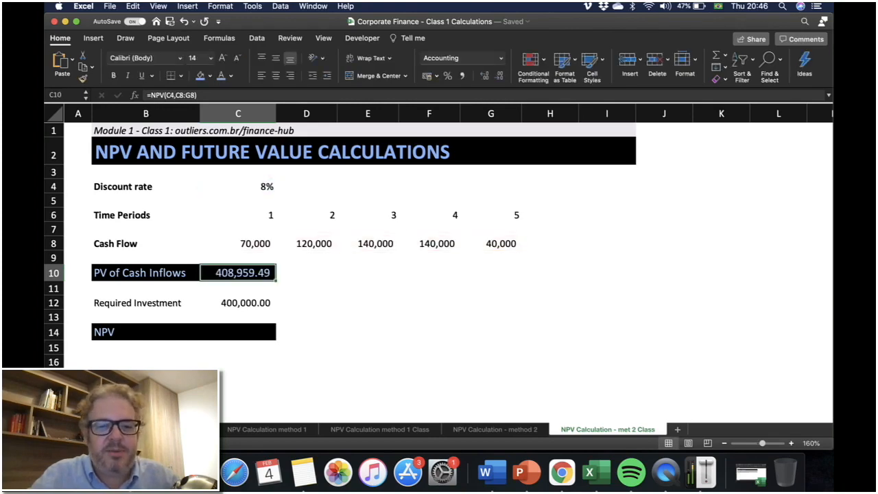
# Compare the PV of Cash Inflows with the Present Value total on the 'NPV Calculation method 1 Class' sheet.
pyautogui.click(381, 429)
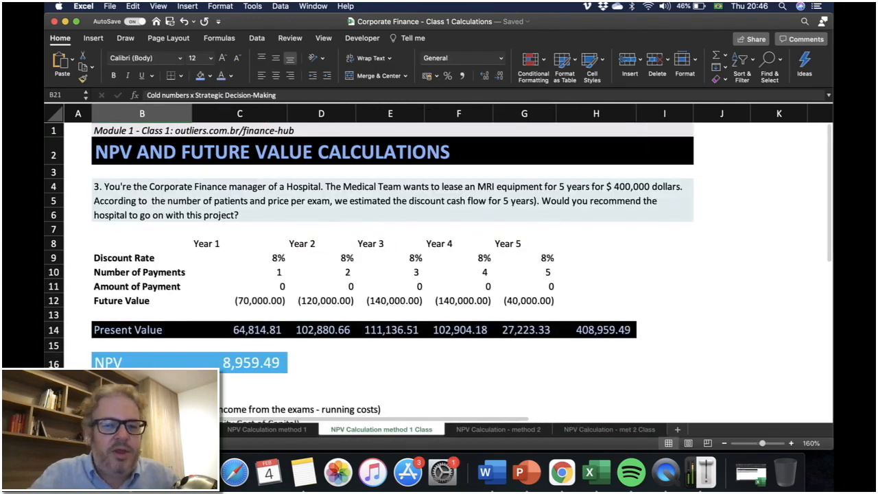
pyautogui.click(597, 330)
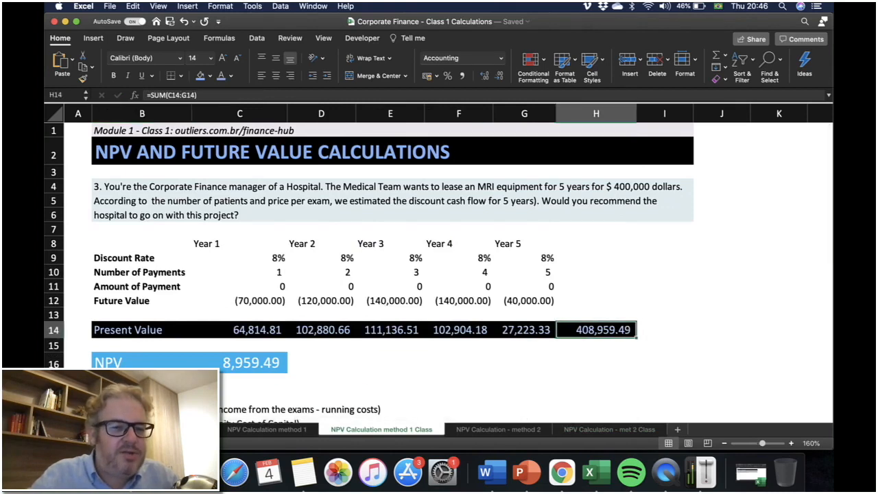
pyautogui.click(610, 429)
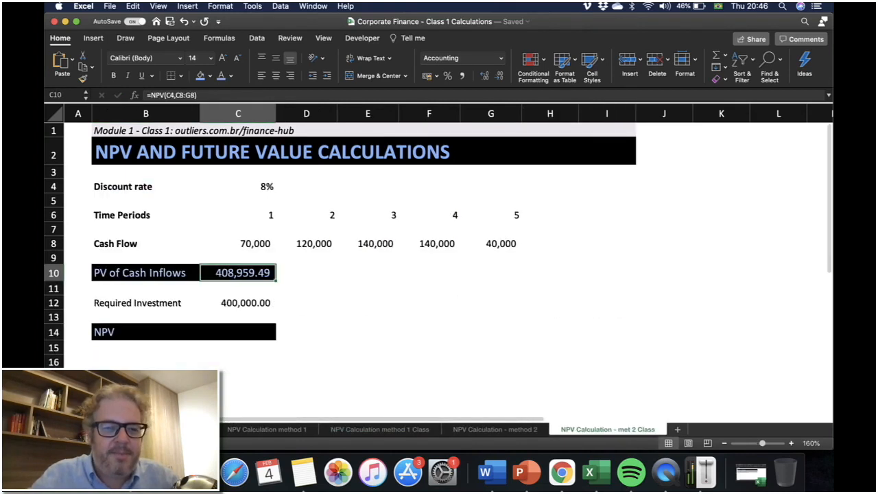
# Calculate NPV as PV of Cash Inflows minus Required Investment with the formula =C10-C12.
pyautogui.click(238, 302)
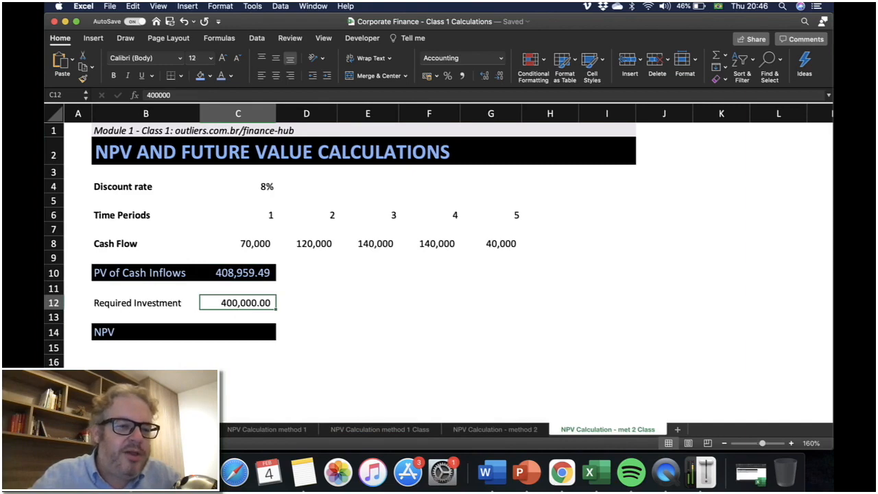
pyautogui.click(238, 332)
pyautogui.write('=')
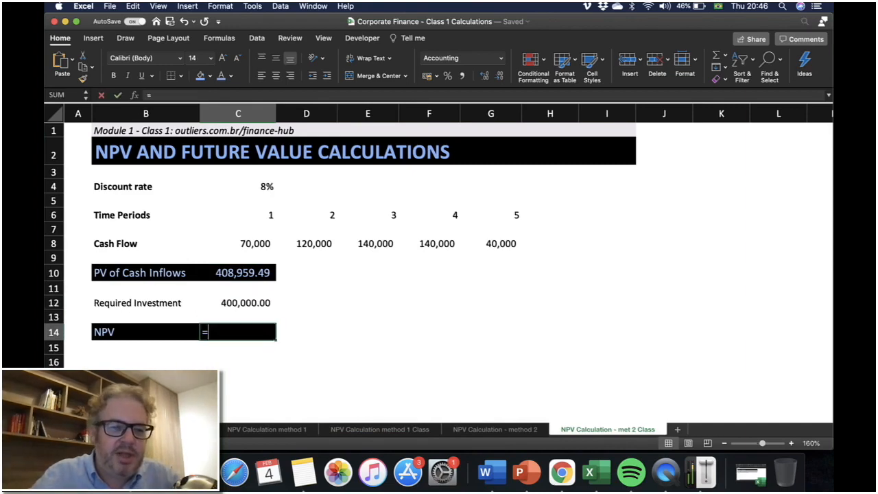
pyautogui.press('Down')
pyautogui.press('Up')
pyautogui.press('Up')
pyautogui.press('Up')
pyautogui.press('Up')
pyautogui.press('Up')
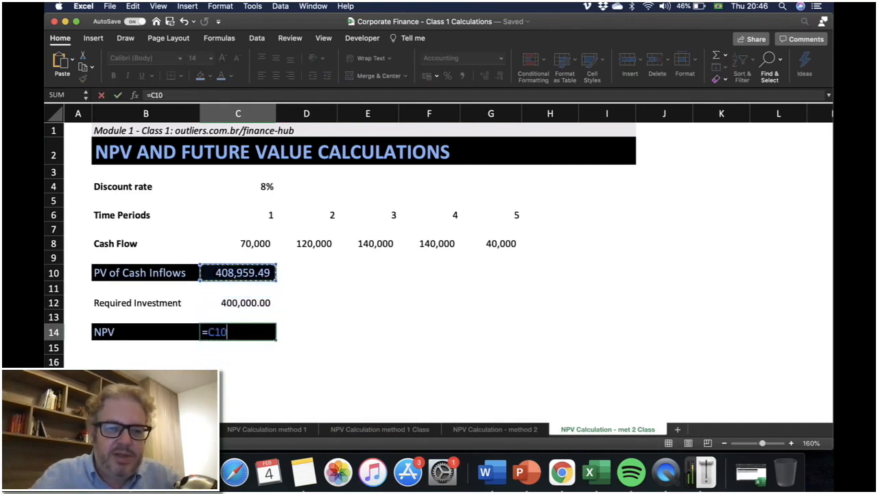
pyautogui.write('-')
pyautogui.press('Up')
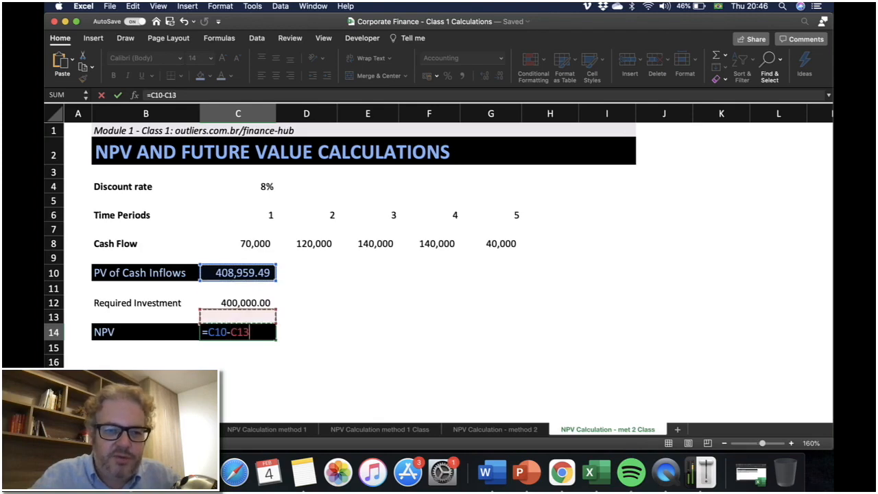
pyautogui.press('Up')
pyautogui.press('Return')
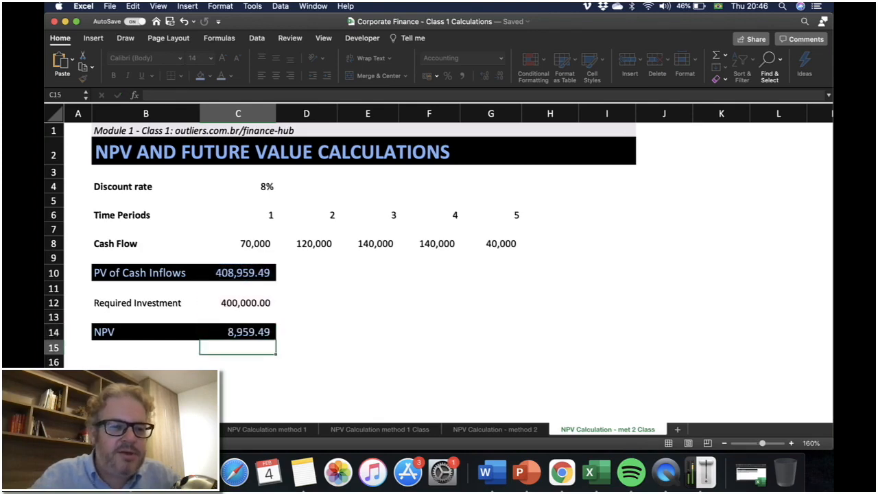
pyautogui.press('Up')
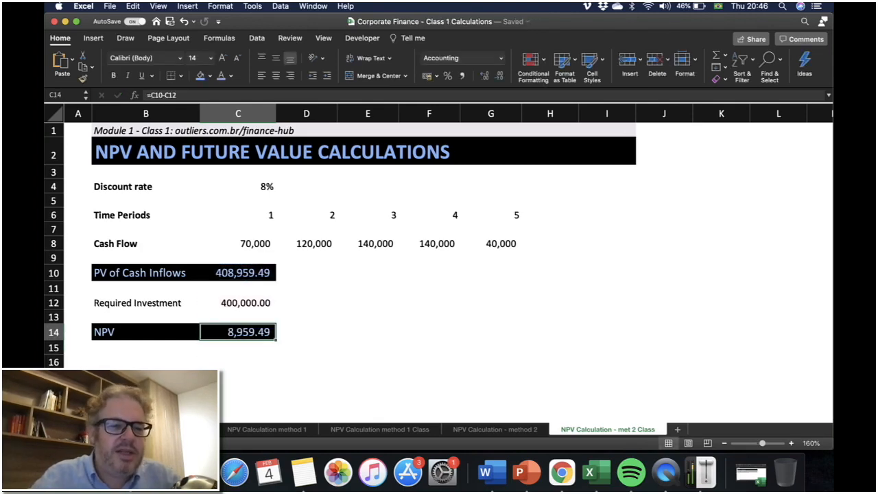